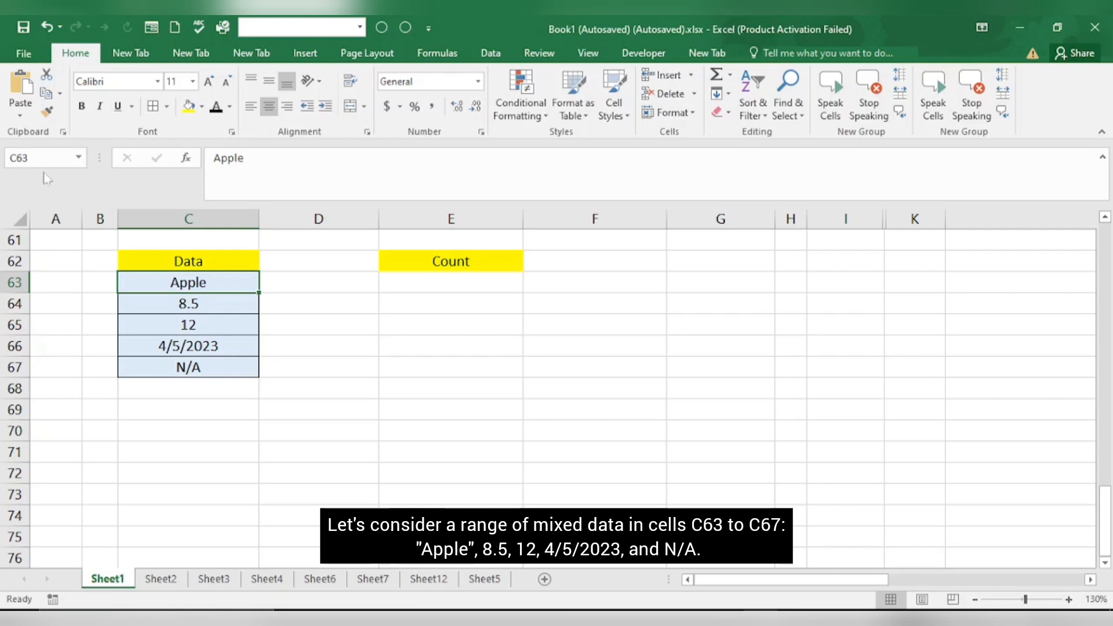
Step: Enter =COUNT(C63:C67) in cell E64 to count the numeric entries of the Data column
left_click(184, 368)
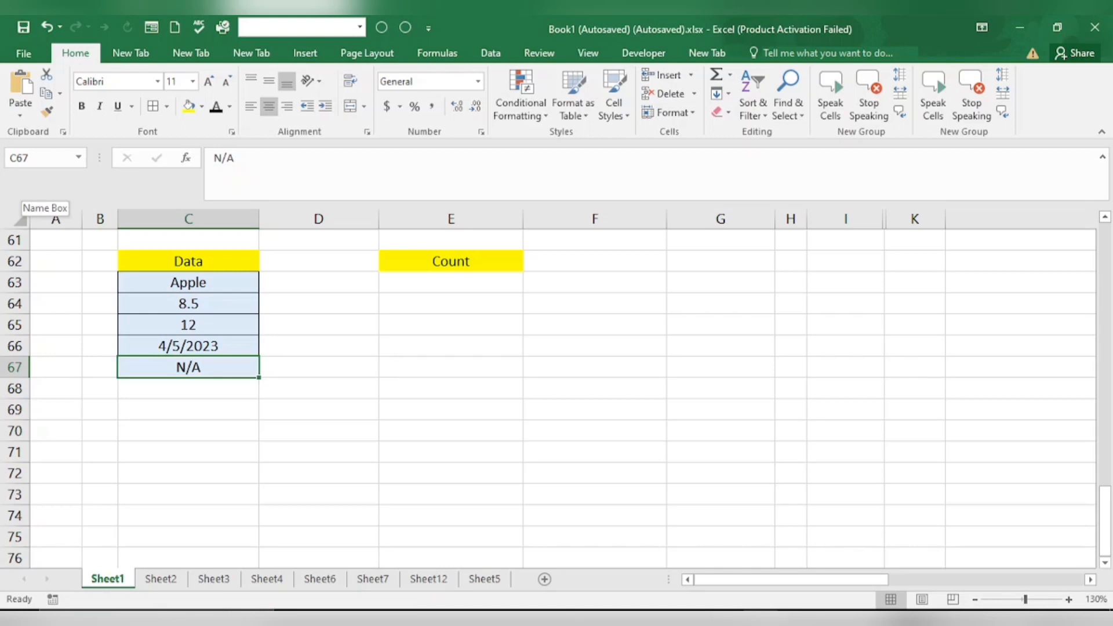
left_click(415, 303)
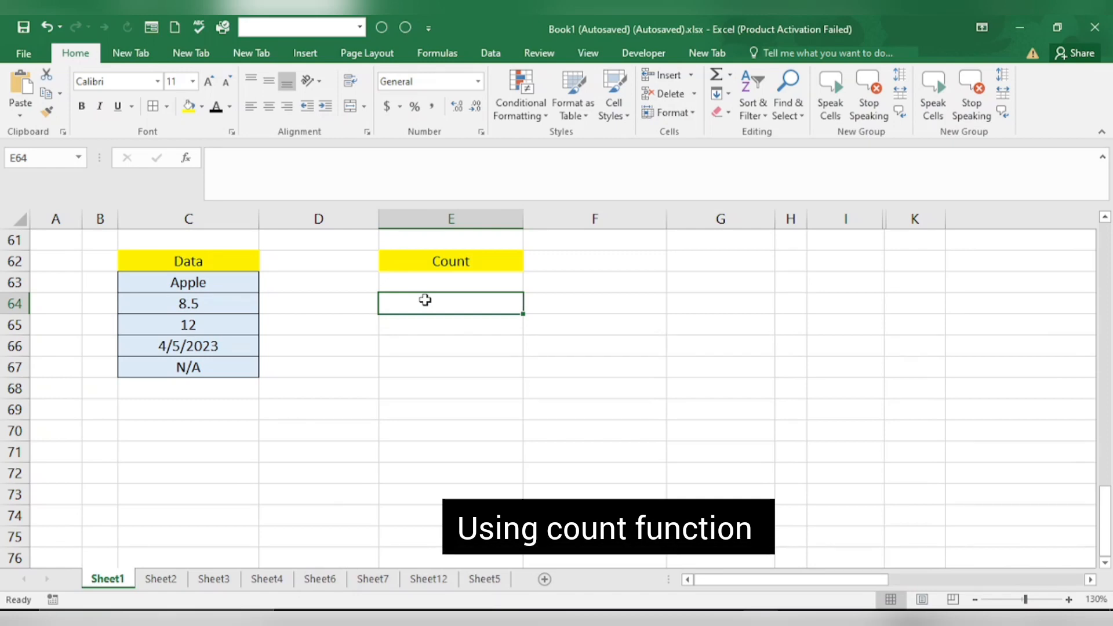
type("=")
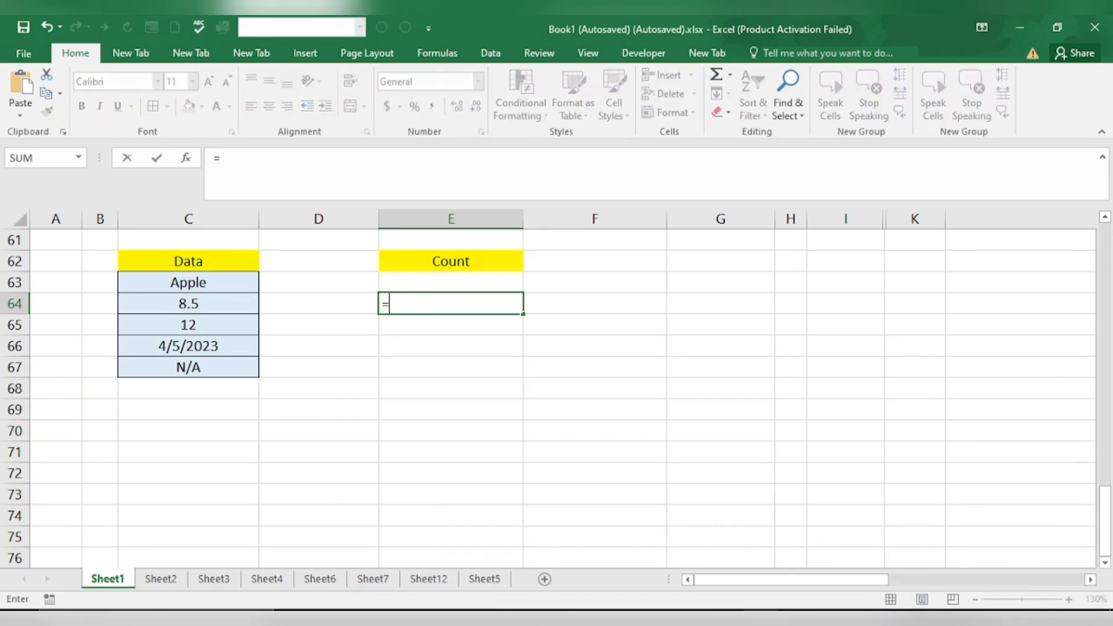
type("co")
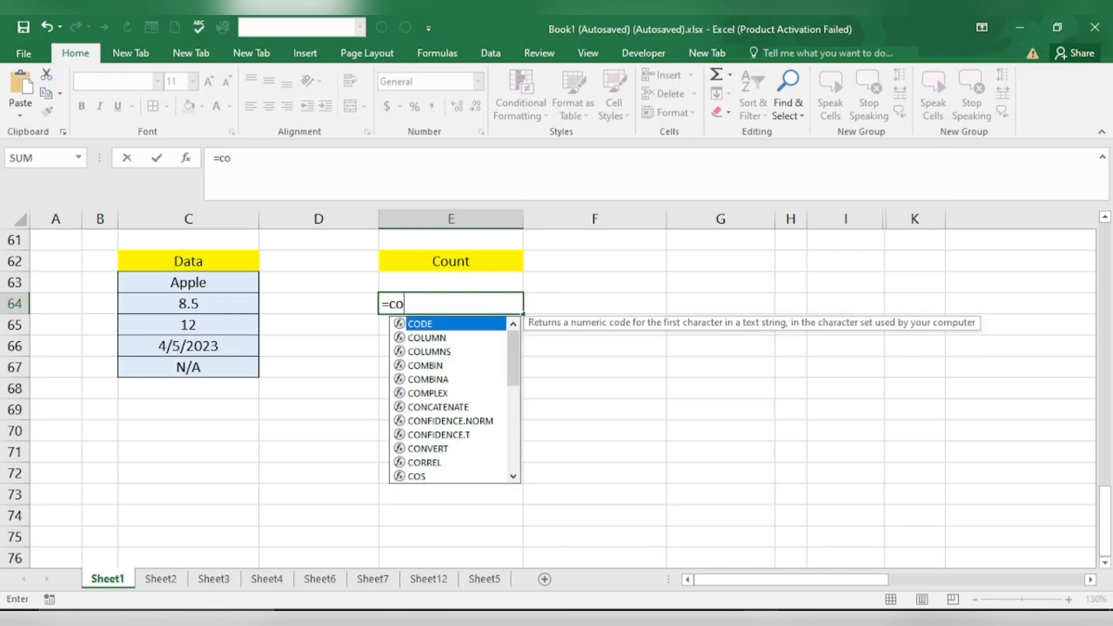
type("u")
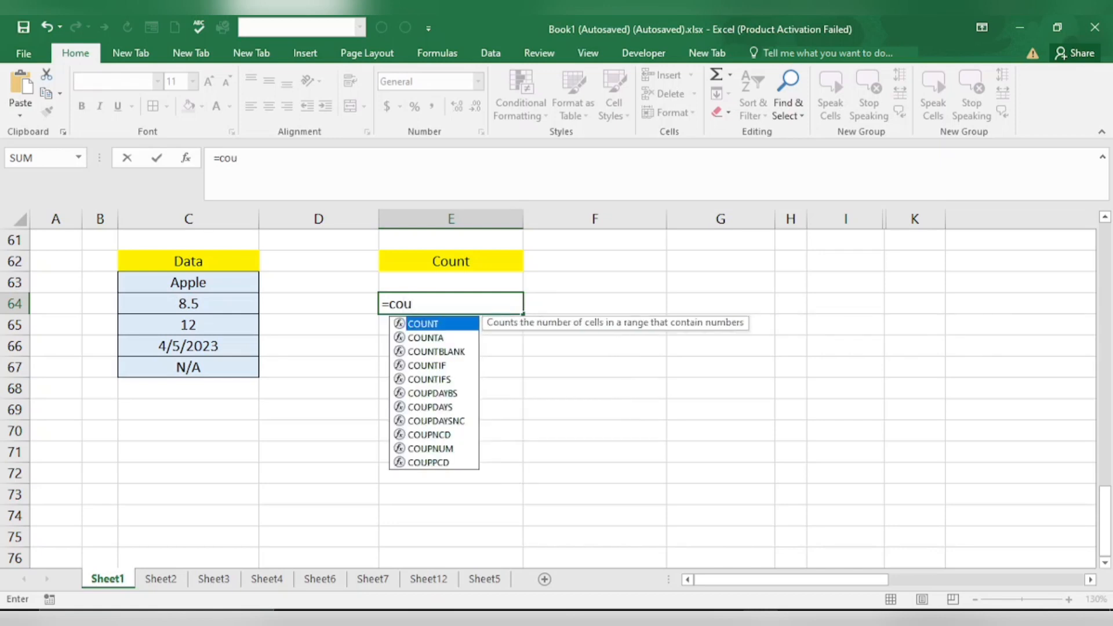
key("Tab")
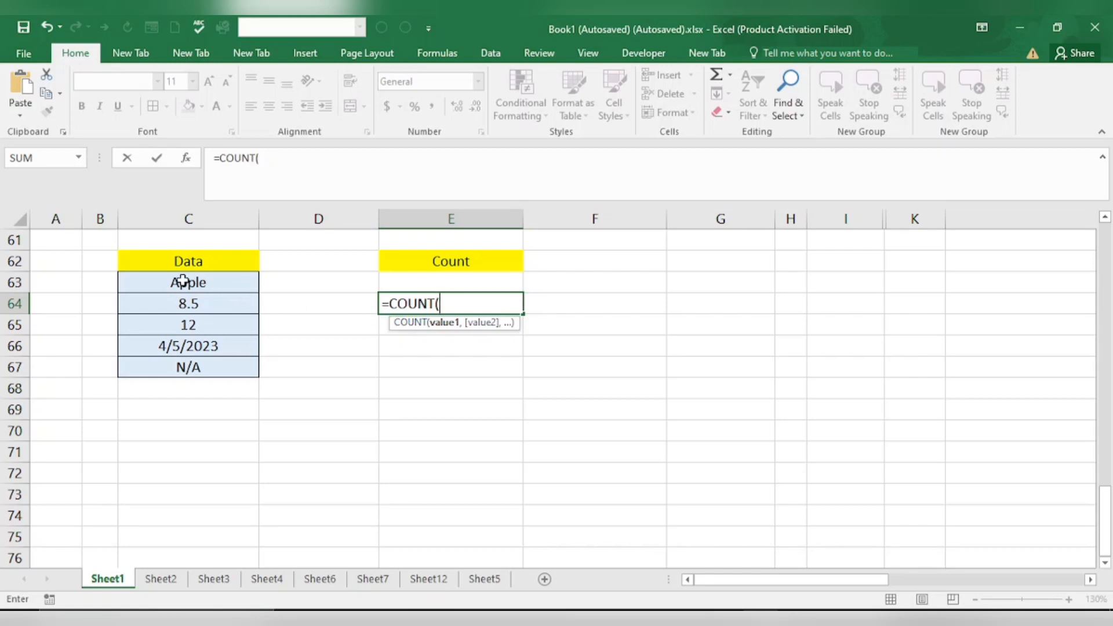
left_click_drag(189, 284, 203, 372)
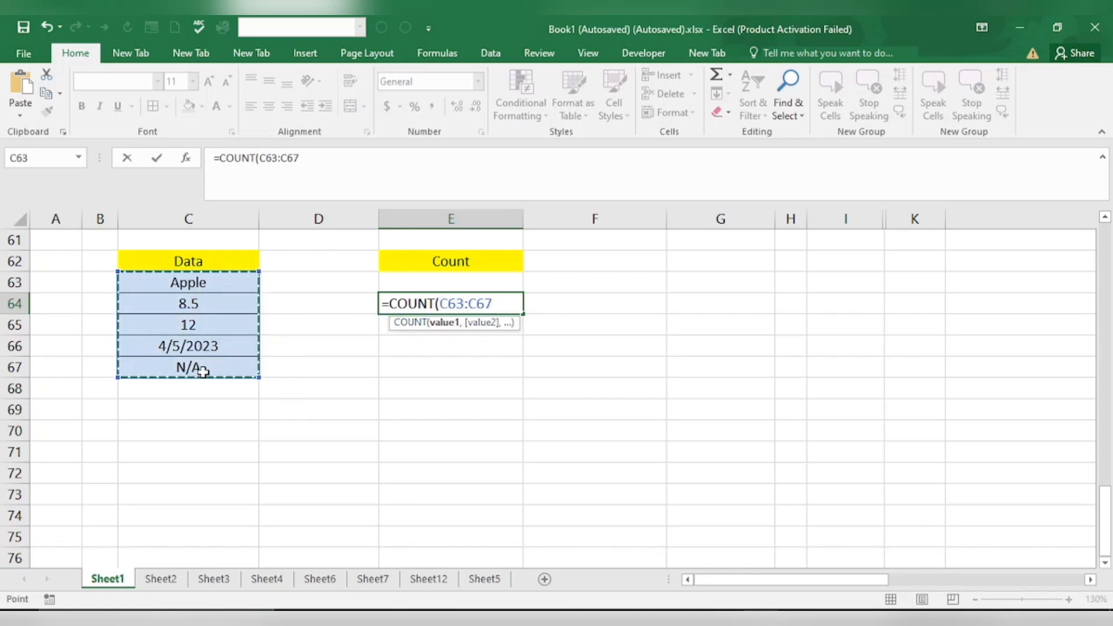
type(")")
key("Return")
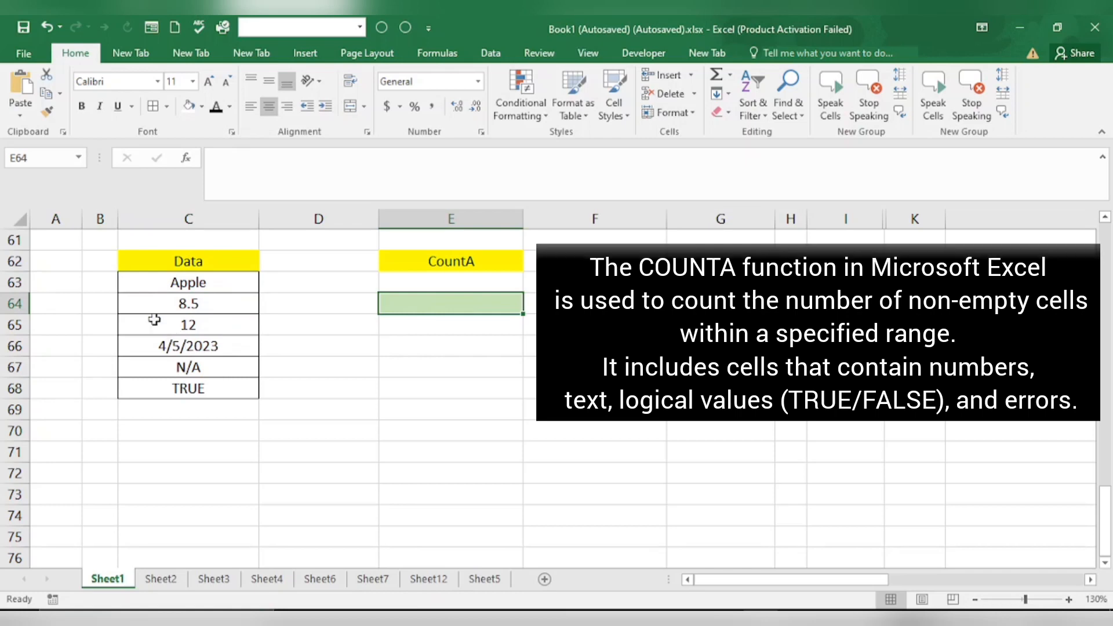
Step: Examine each entry of the Data column from C63 through C68
left_click(145, 283)
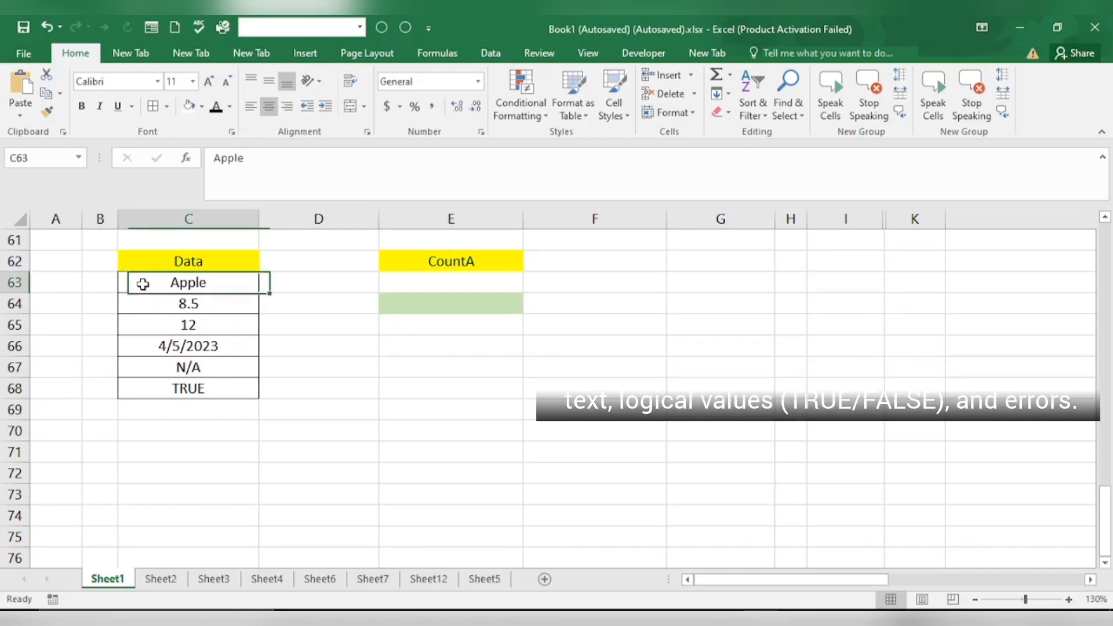
left_click(179, 303)
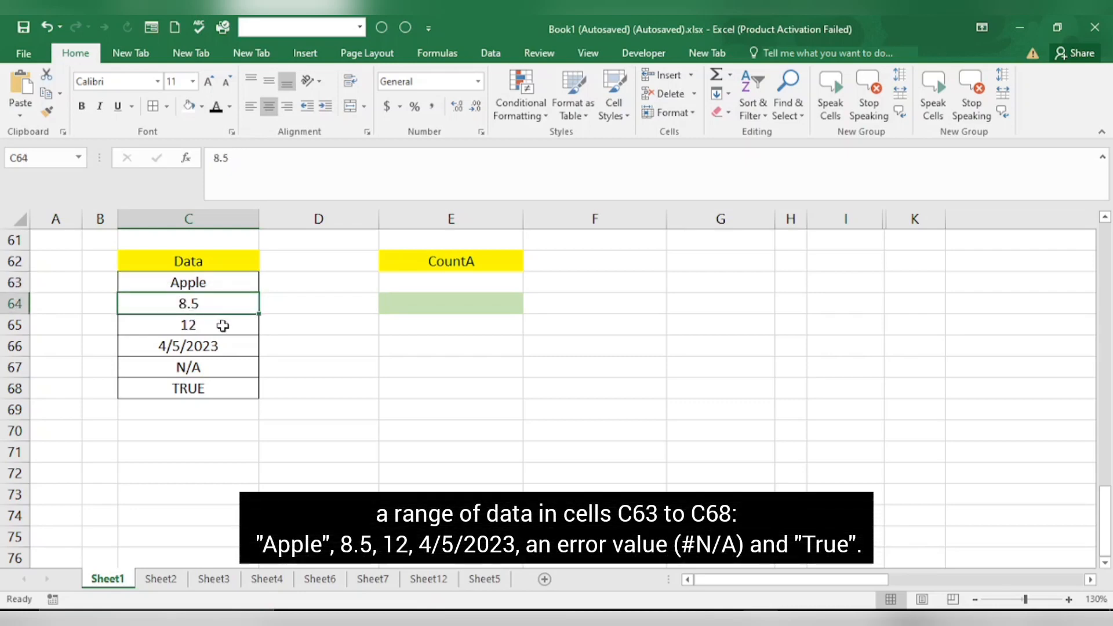
left_click(223, 326)
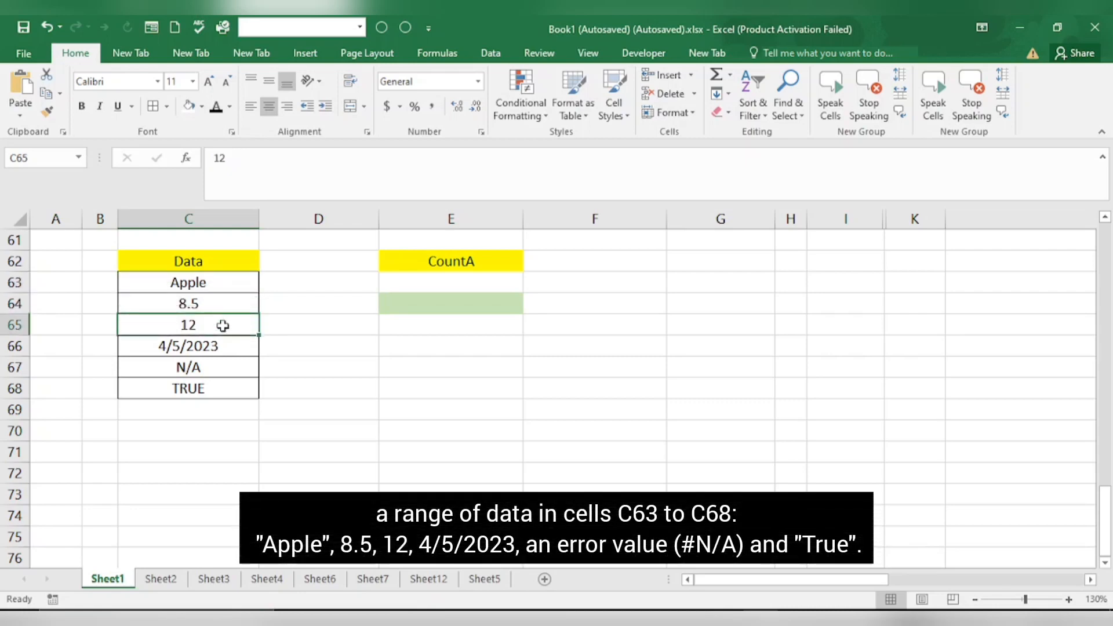
left_click(238, 353)
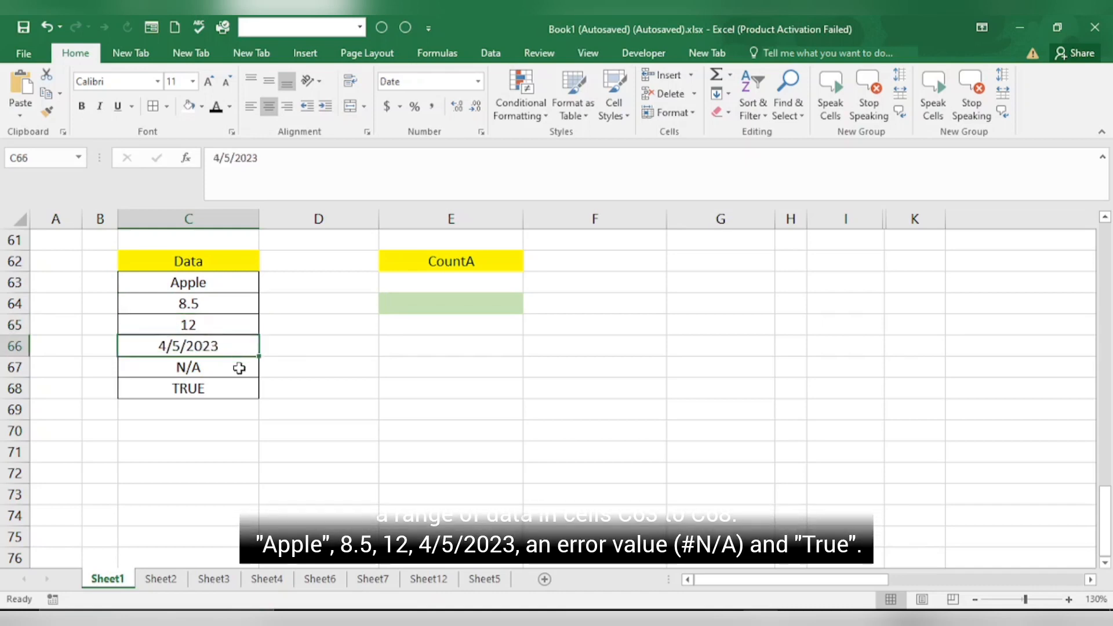
left_click(238, 369)
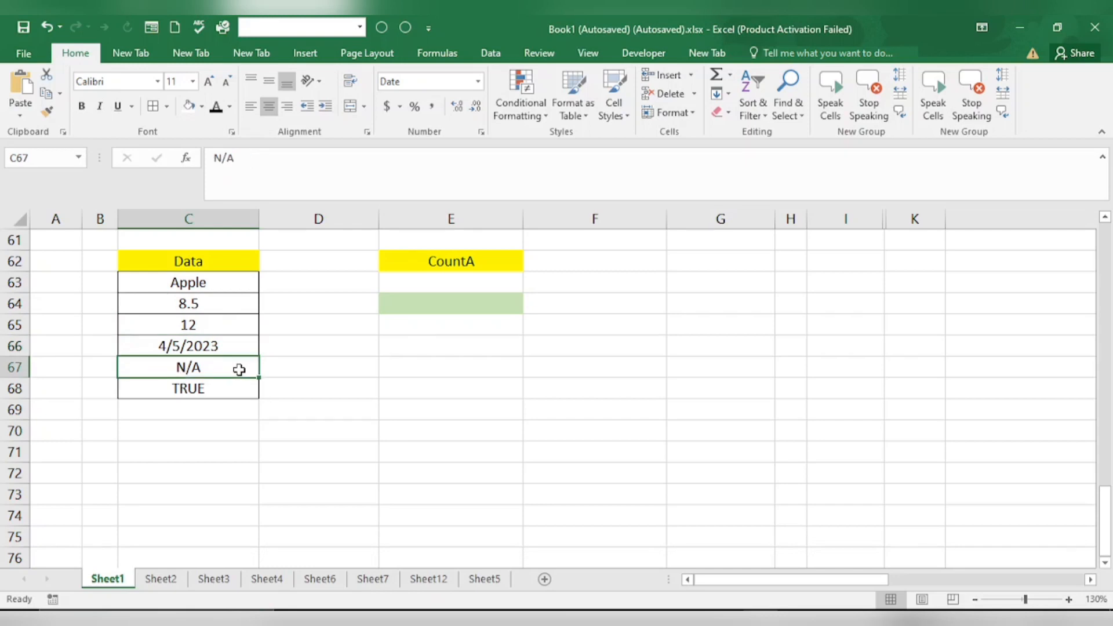
left_click(240, 394)
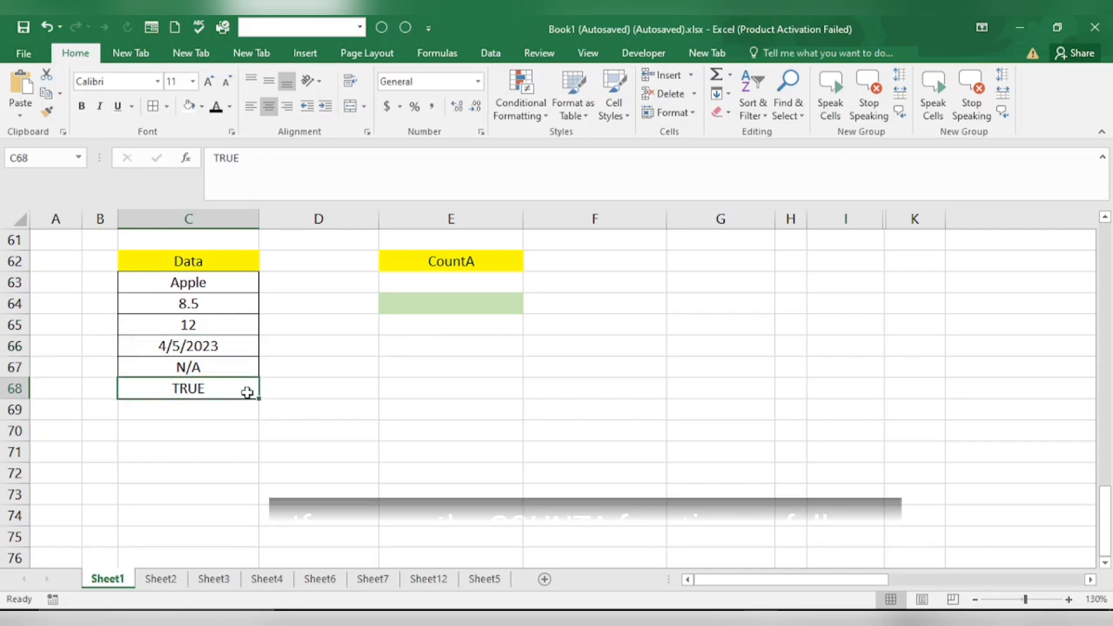
Step: Enter =COUNTA(C63:C68) in cell E64 to count the non-empty cells of the Data column
left_click(408, 301)
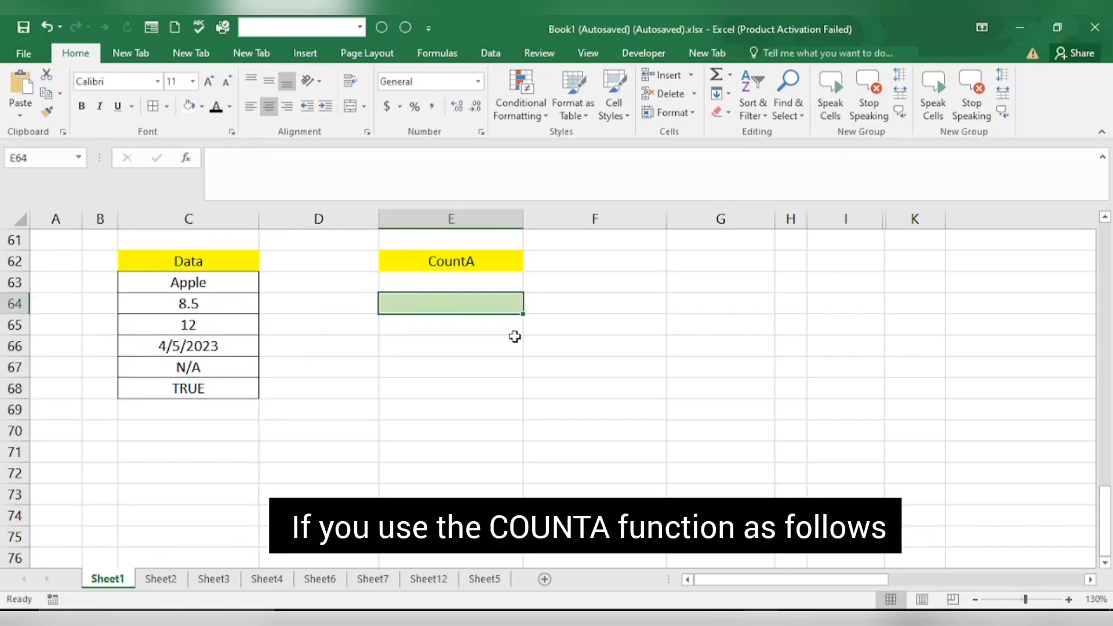
type("=co")
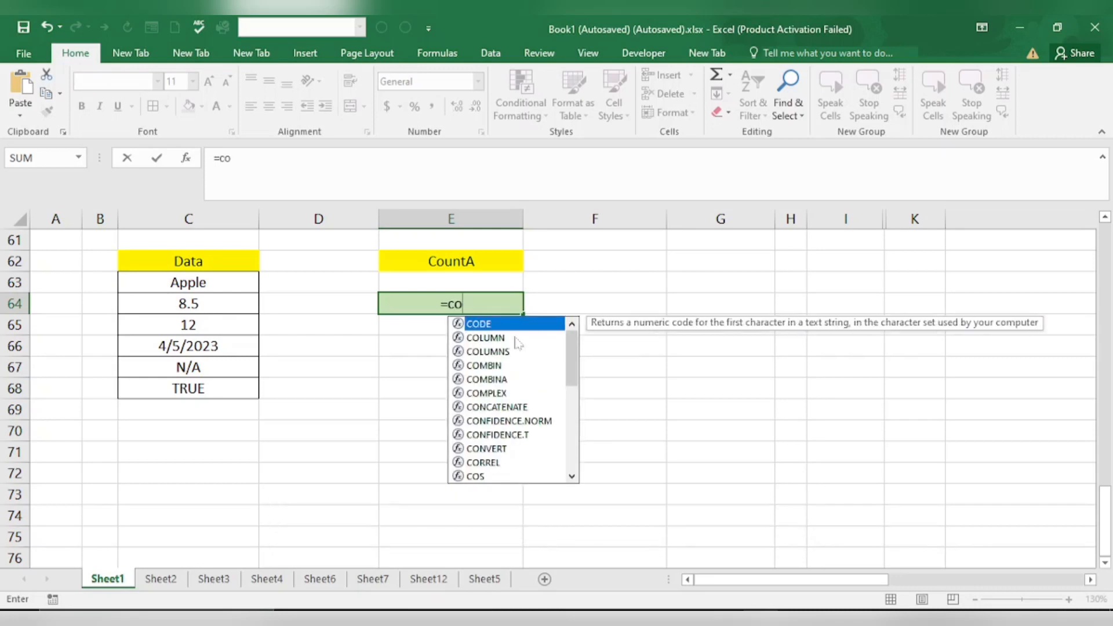
type("un")
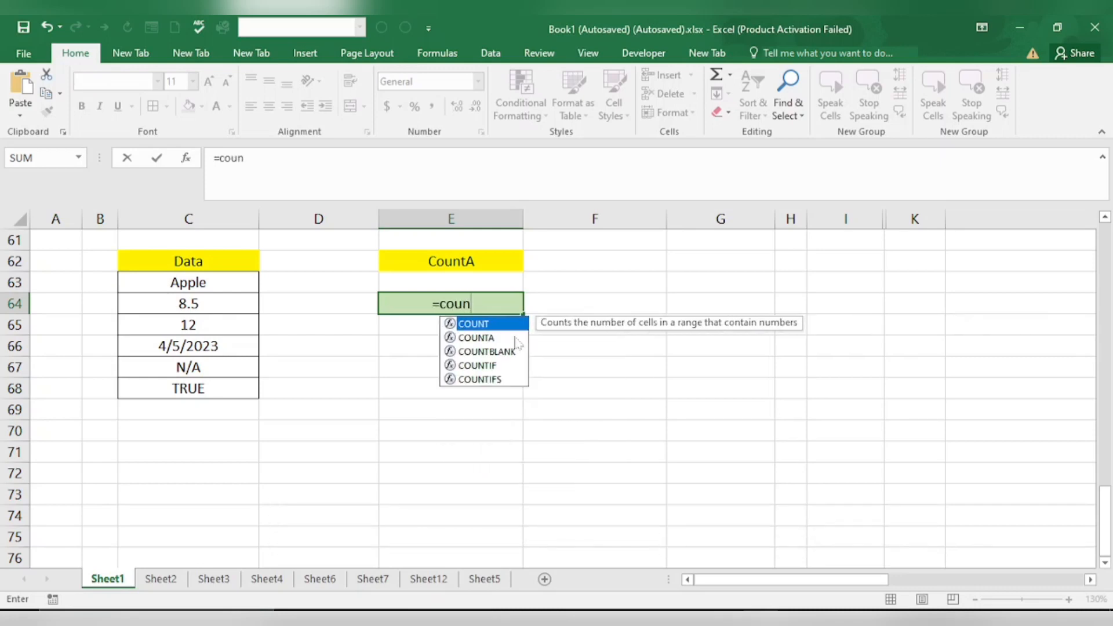
left_click(450, 340)
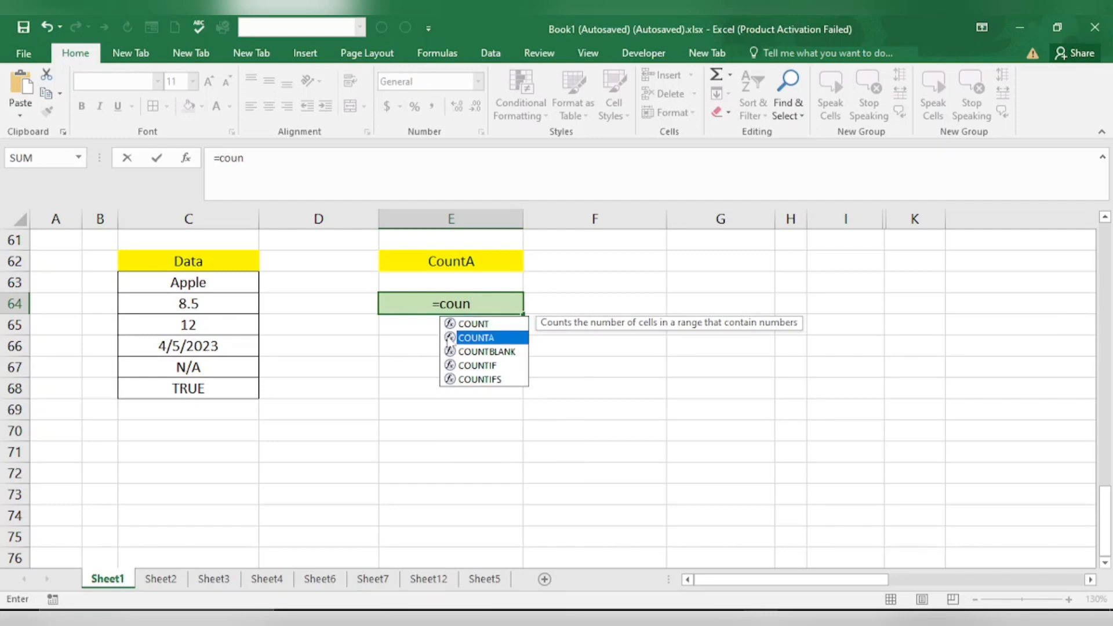
double_click(450, 338)
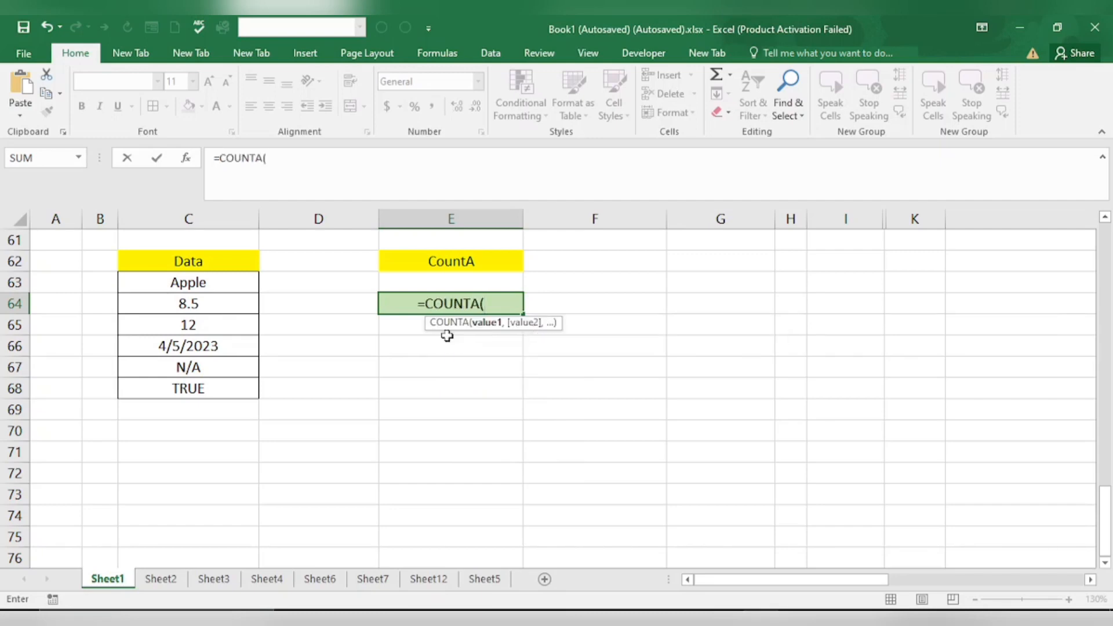
left_click_drag(180, 284, 193, 388)
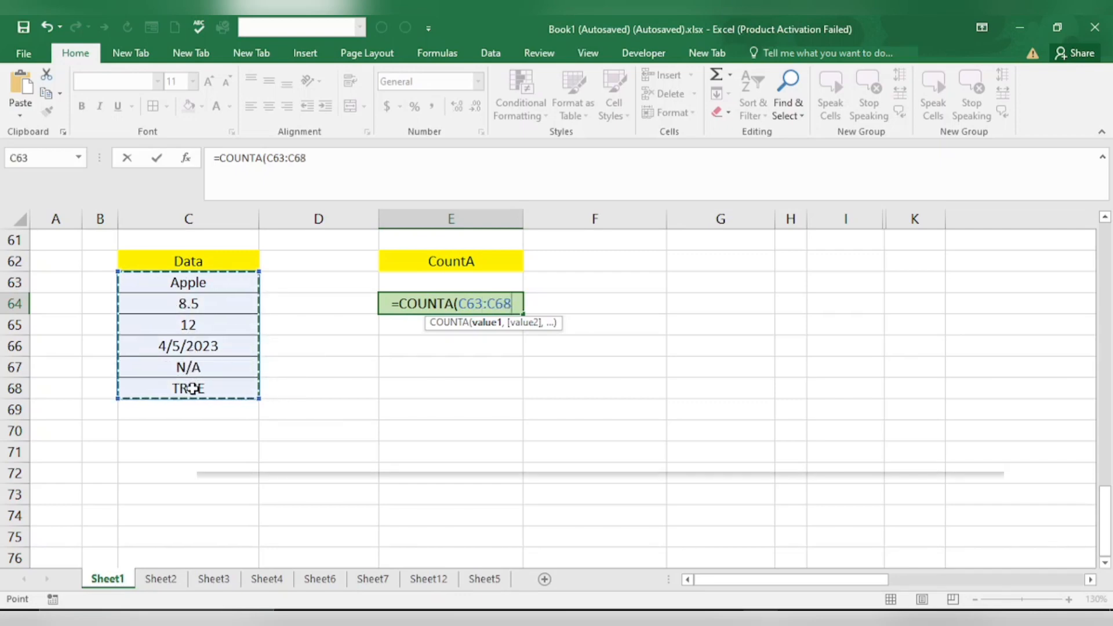
type(")")
key("Return")
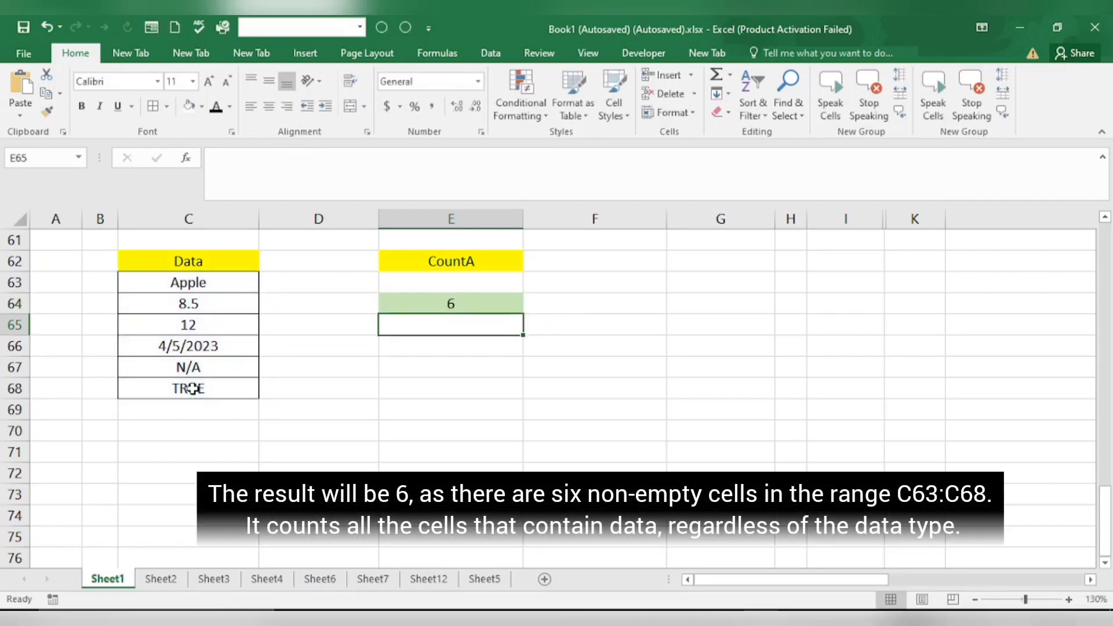
Step: Fill the data cells C63:C68 with the same light green as the CountA result cell
left_click(439, 303)
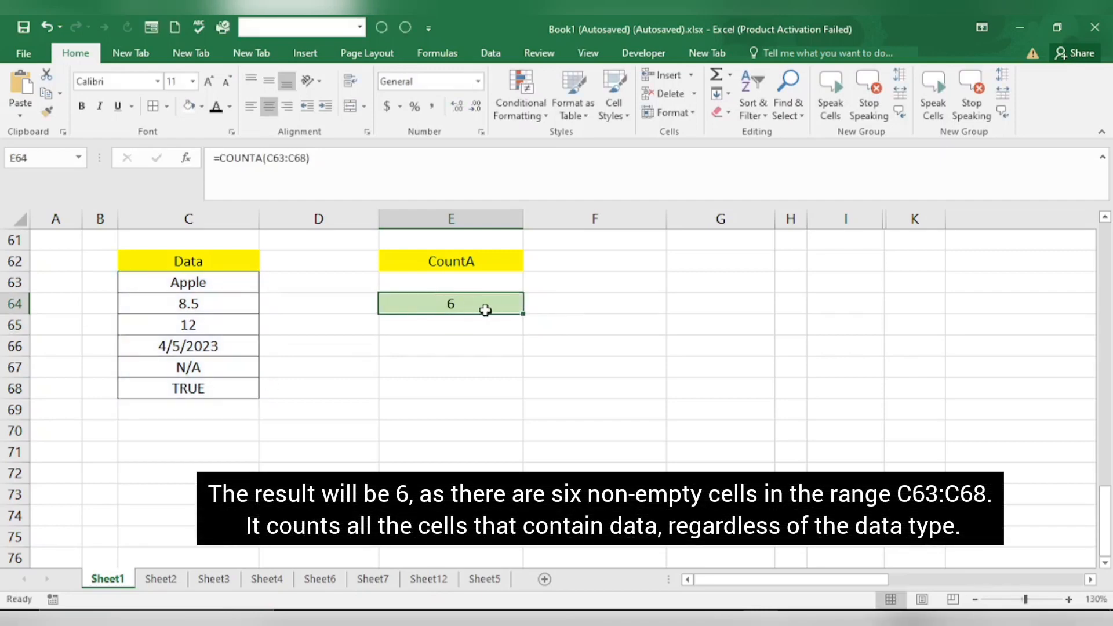
left_click_drag(222, 283, 222, 388)
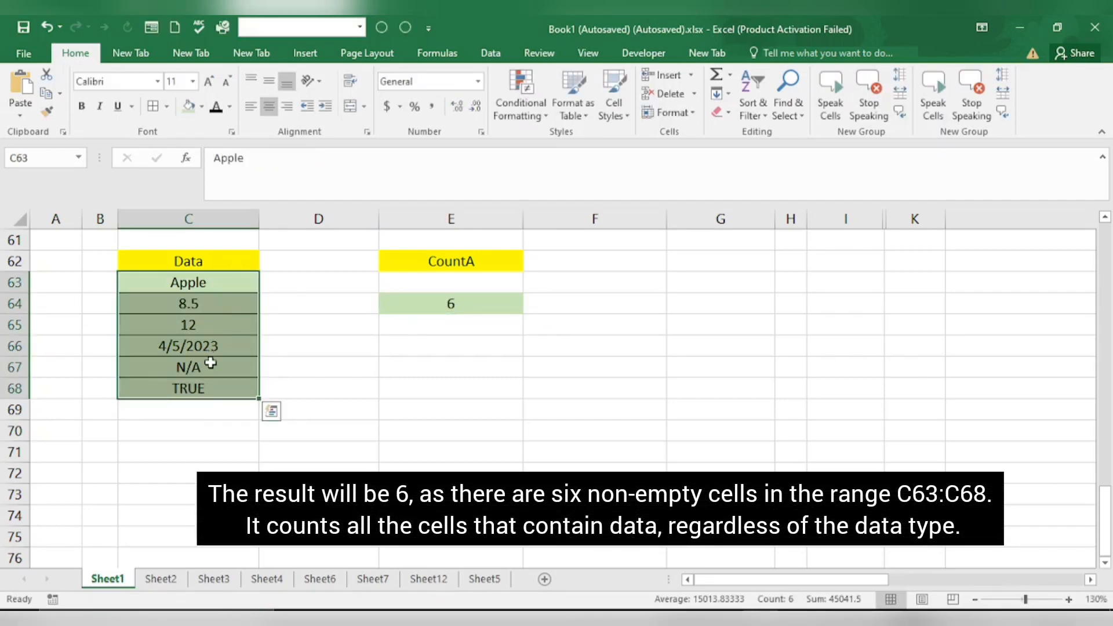
left_click(429, 385)
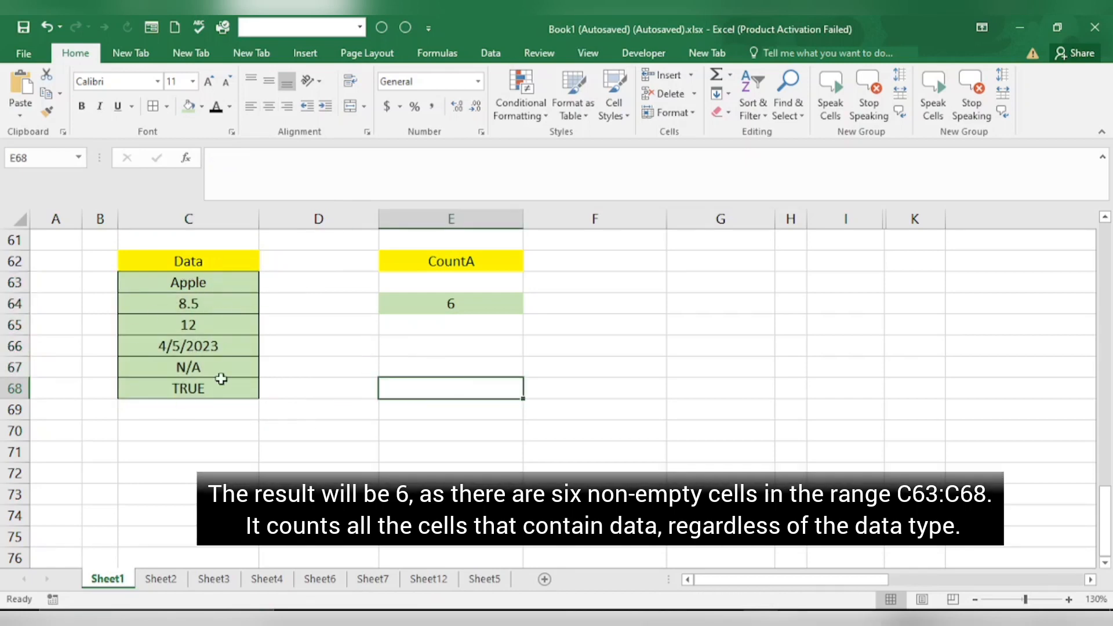
left_click(476, 308)
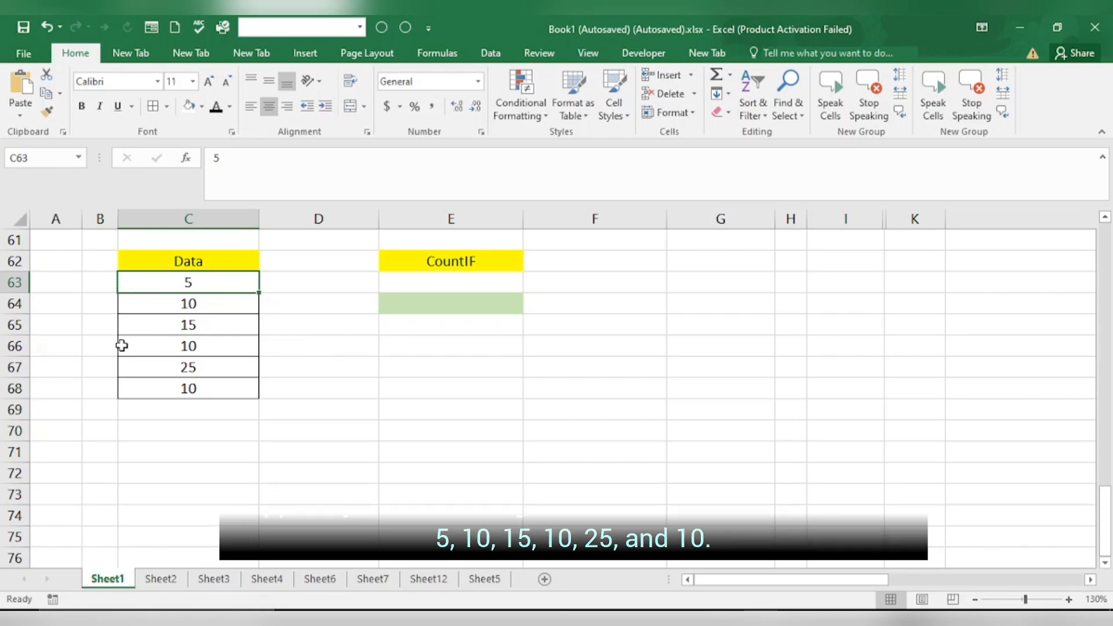
Step: Enter =COUNTIF(C63:C68,25) in cell E64 to count the data cells equal to 25
left_click(453, 310)
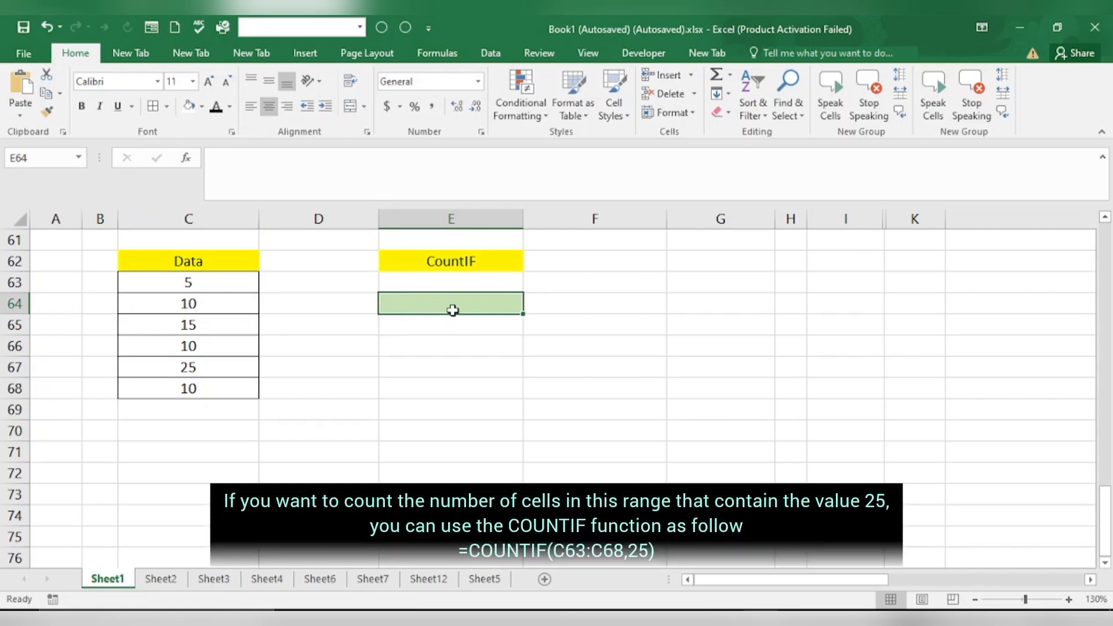
type("=co")
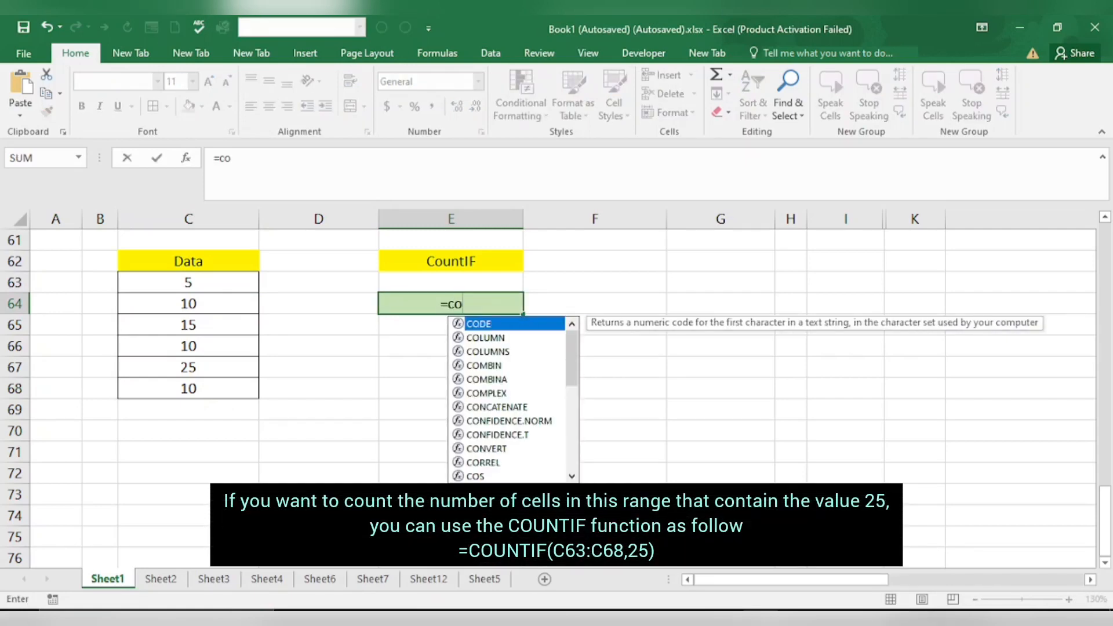
type("un")
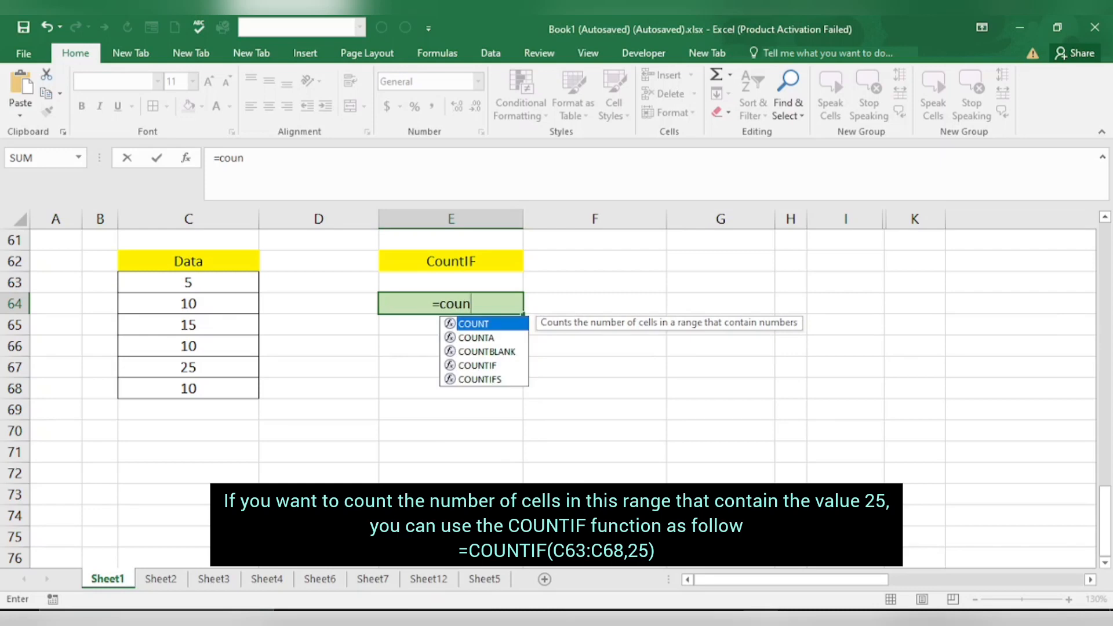
double_click(451, 365)
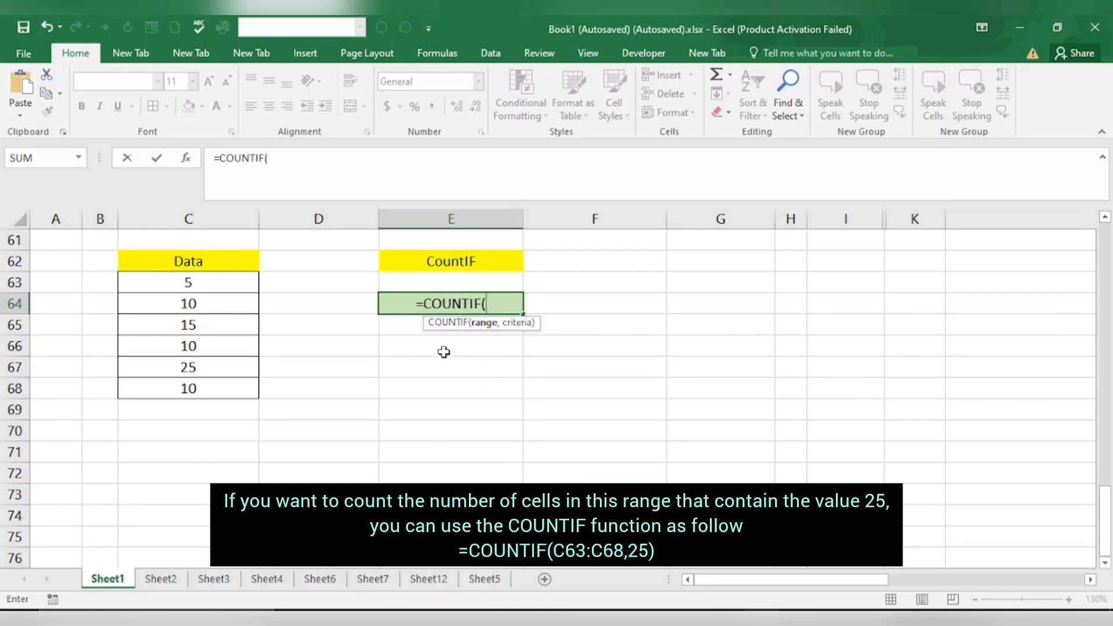
left_click_drag(211, 282, 213, 388)
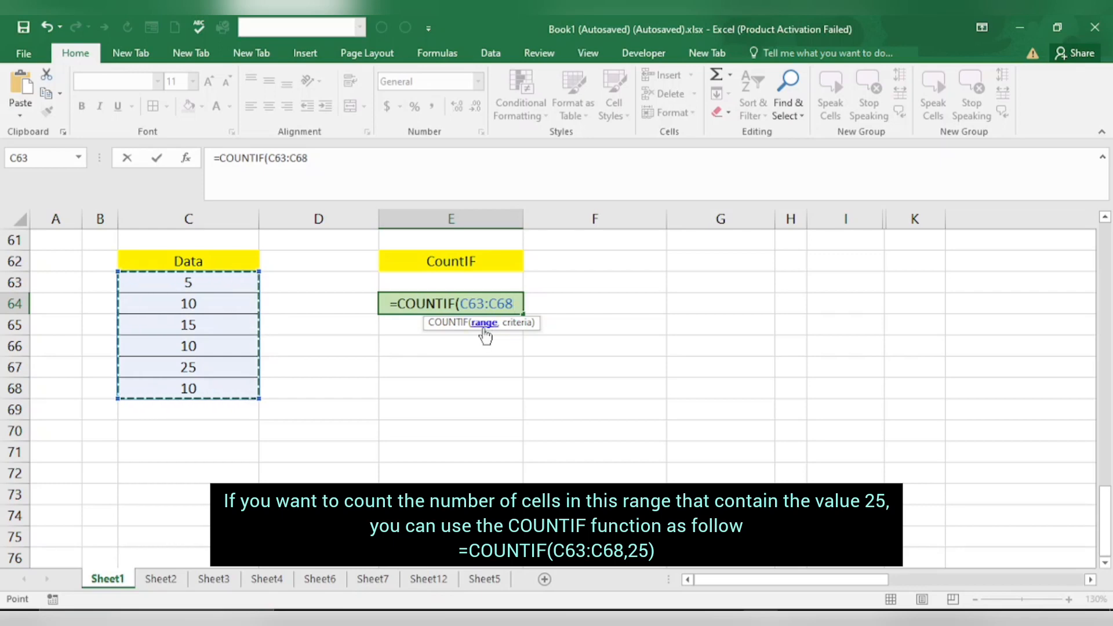
type(",")
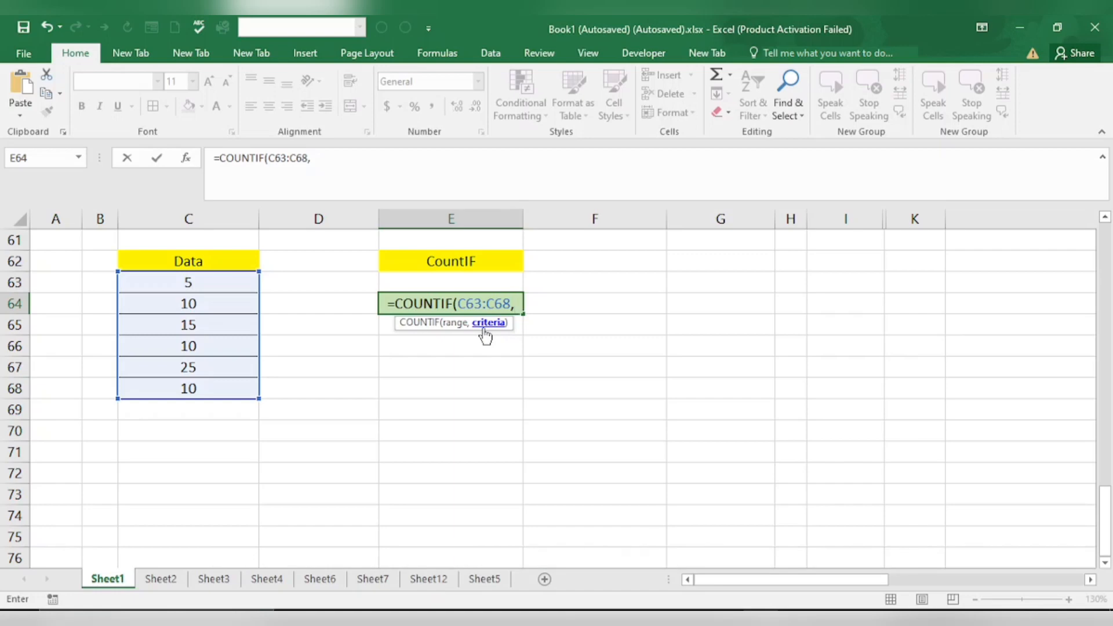
type("25)")
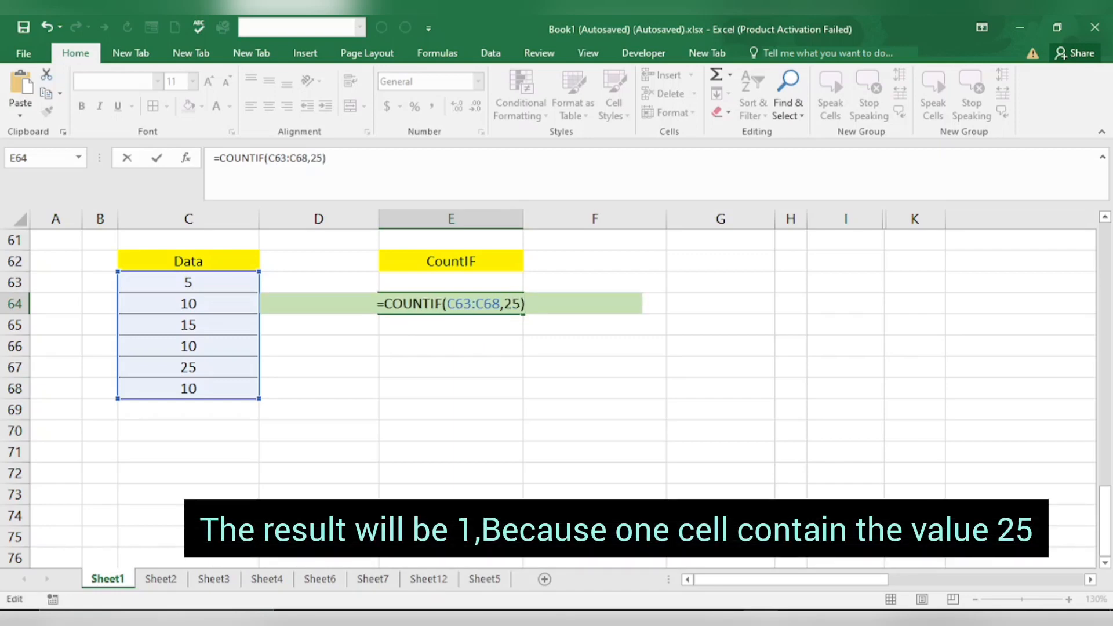
key("Return")
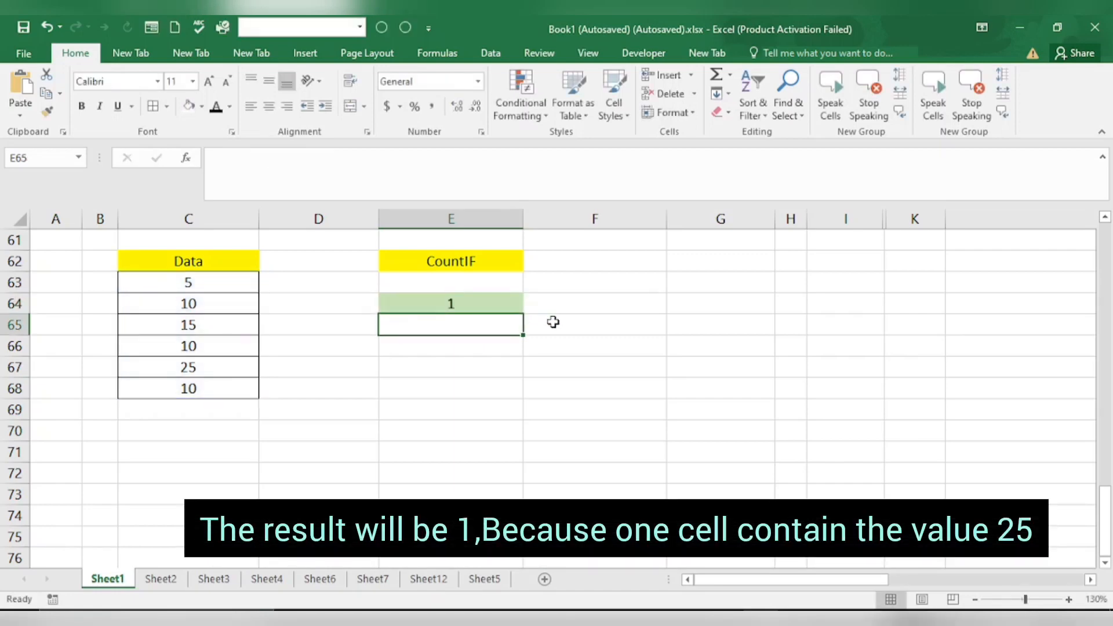
Step: Fill the matching data cell C67 with light green and reselect the COUNTIF formula cell E64
left_click(164, 368)
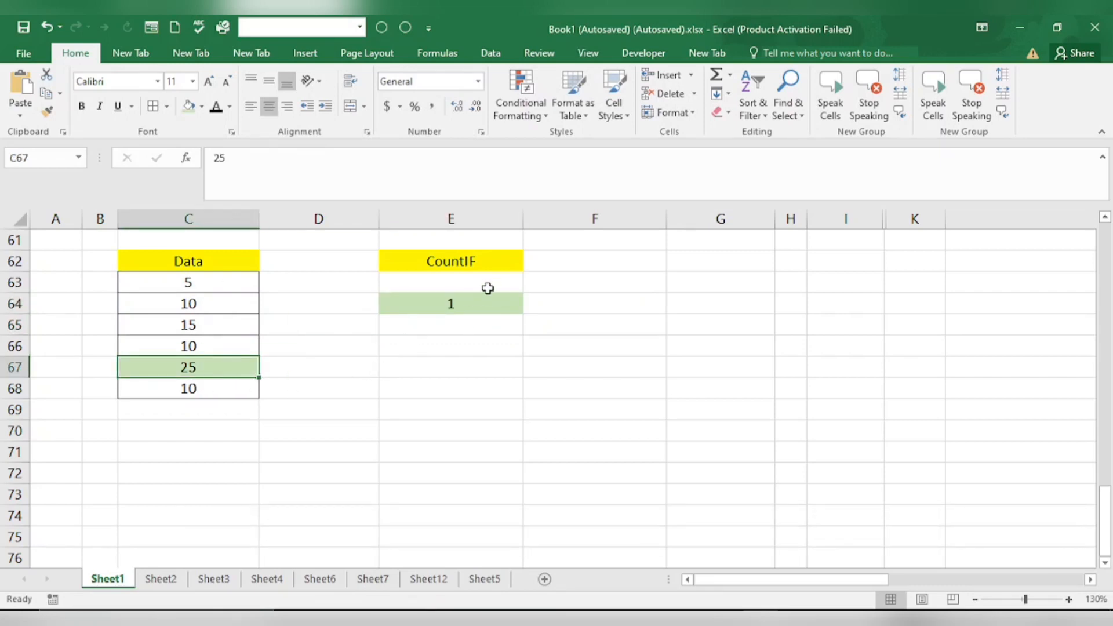
left_click(463, 308)
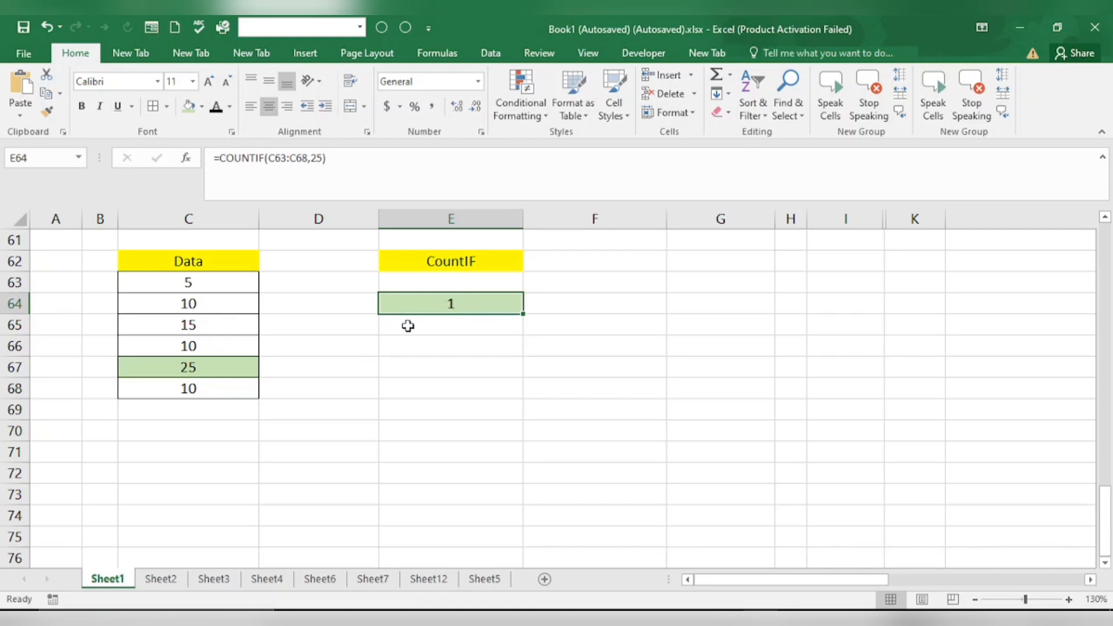
Step: Change the COUNTIF criterion in cell E64 to 10 so the formula reads =COUNTIF(C63:C68,10)
double_click(447, 305)
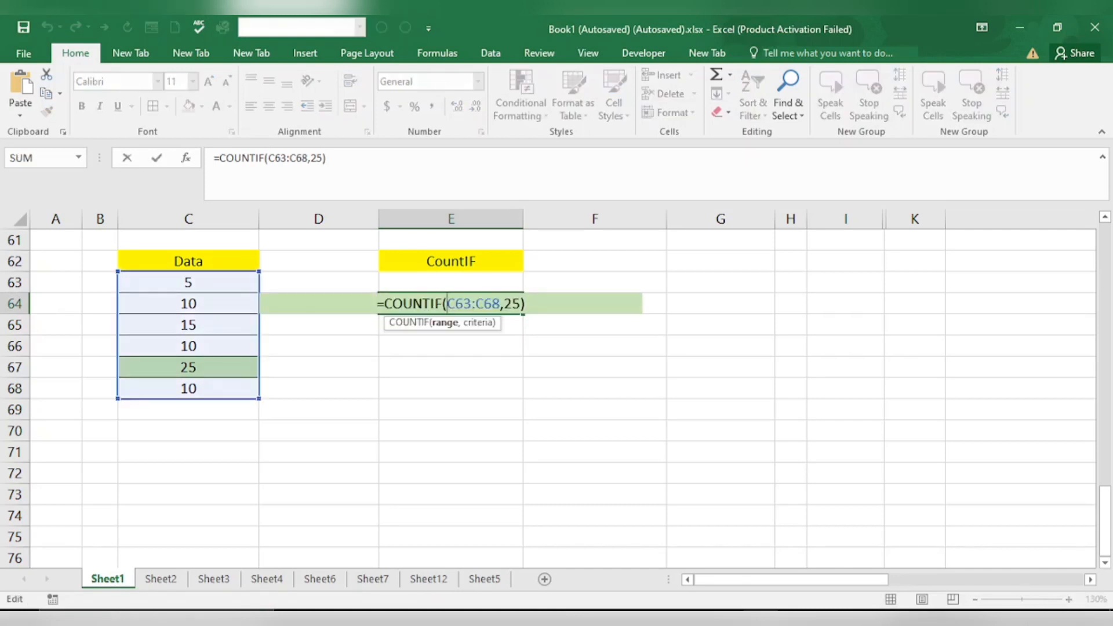
left_click(520, 305)
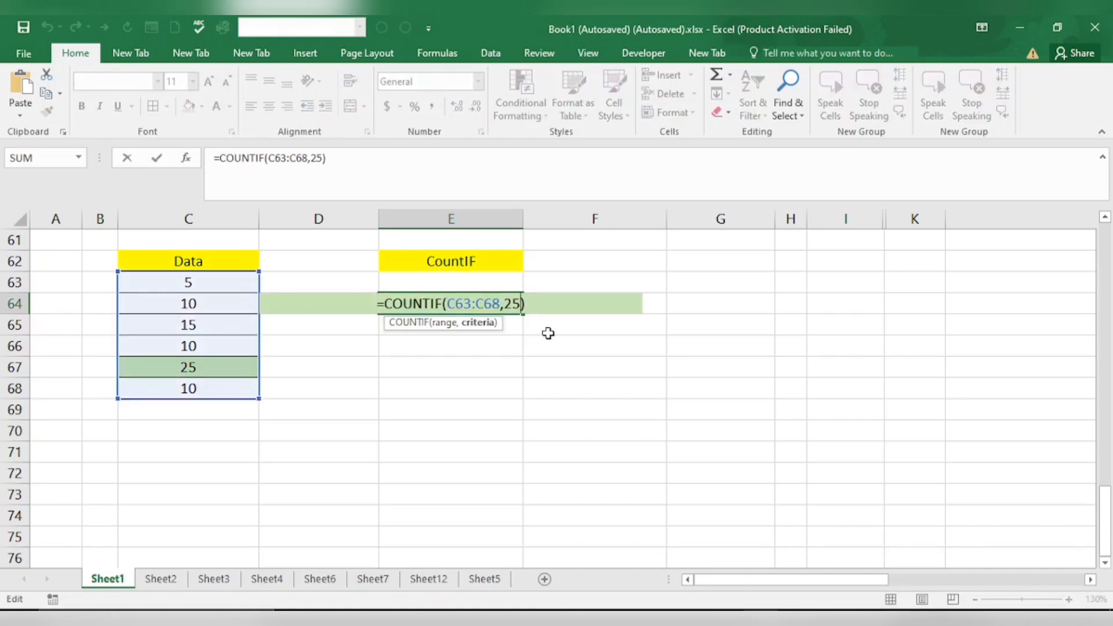
key("BackSpace")
key("BackSpace")
type("10")
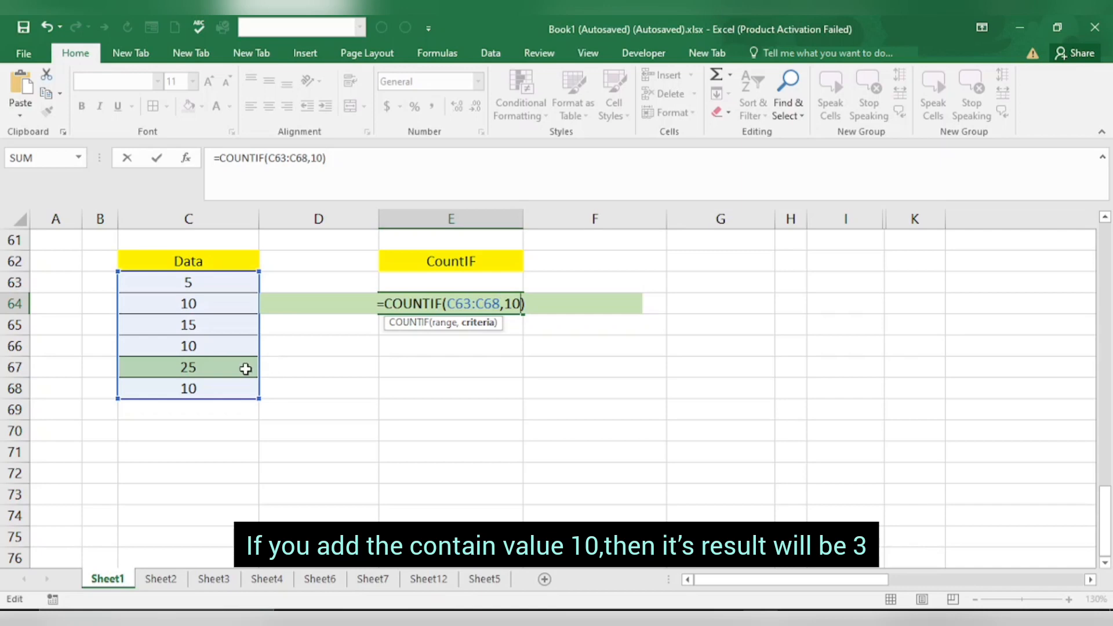
left_click(243, 388)
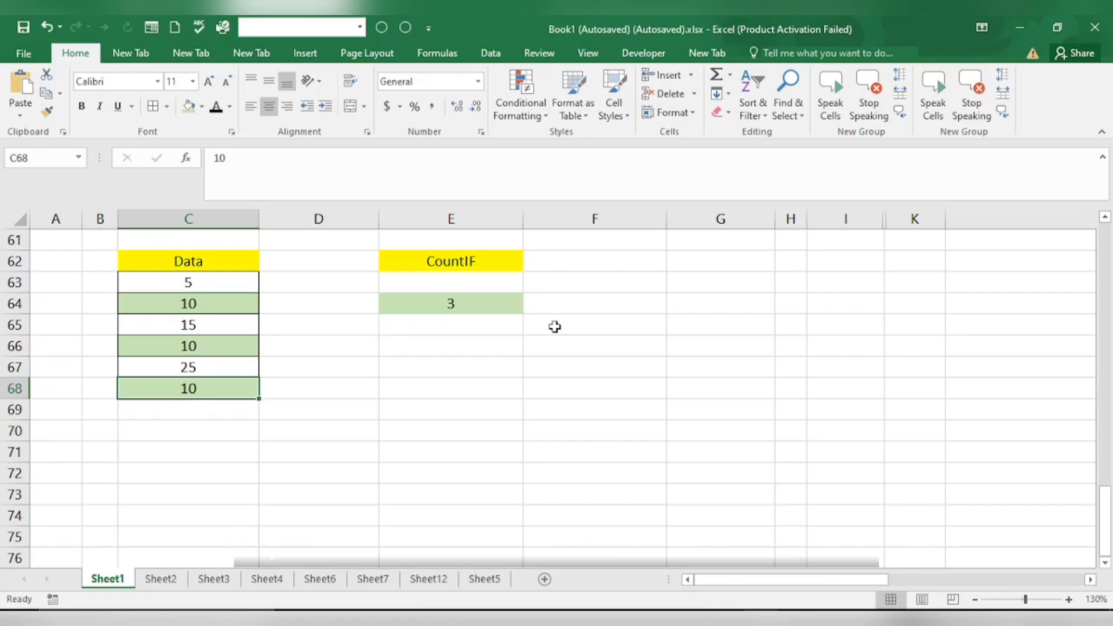
Step: Add Orange as the criterion of the COUNTIF formula over C63:C68 in cell E64
left_click(481, 305)
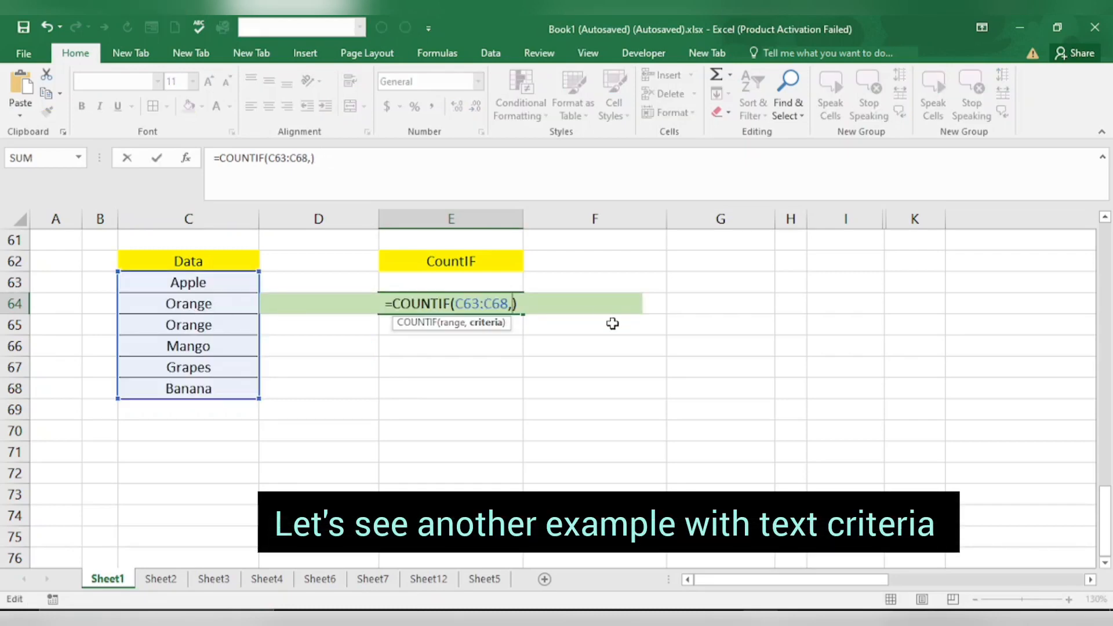
type("Orang")
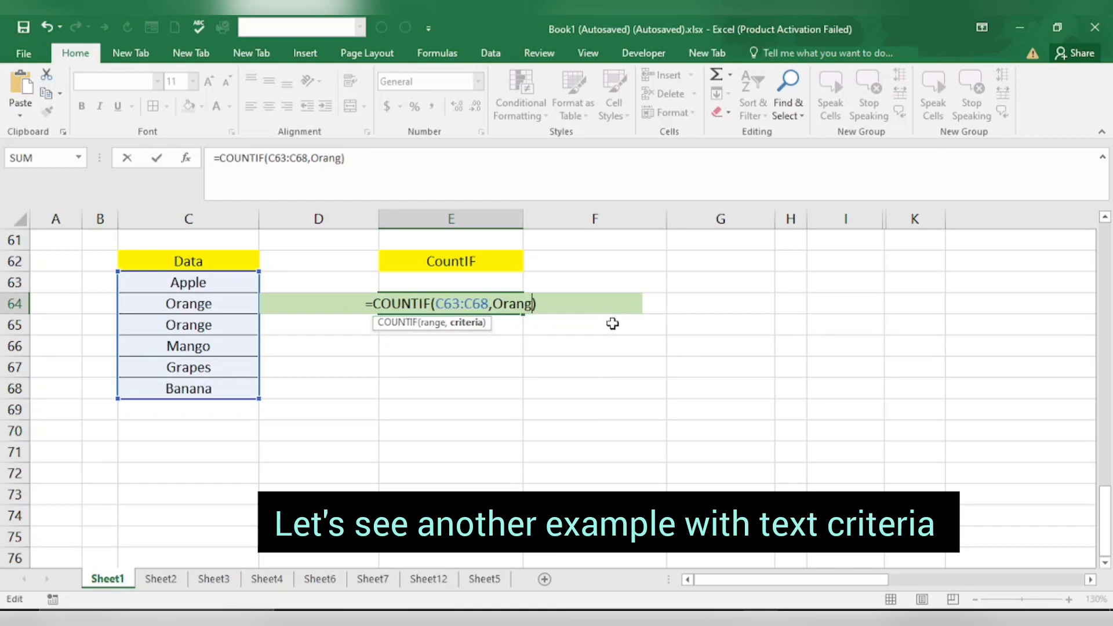
type("e")
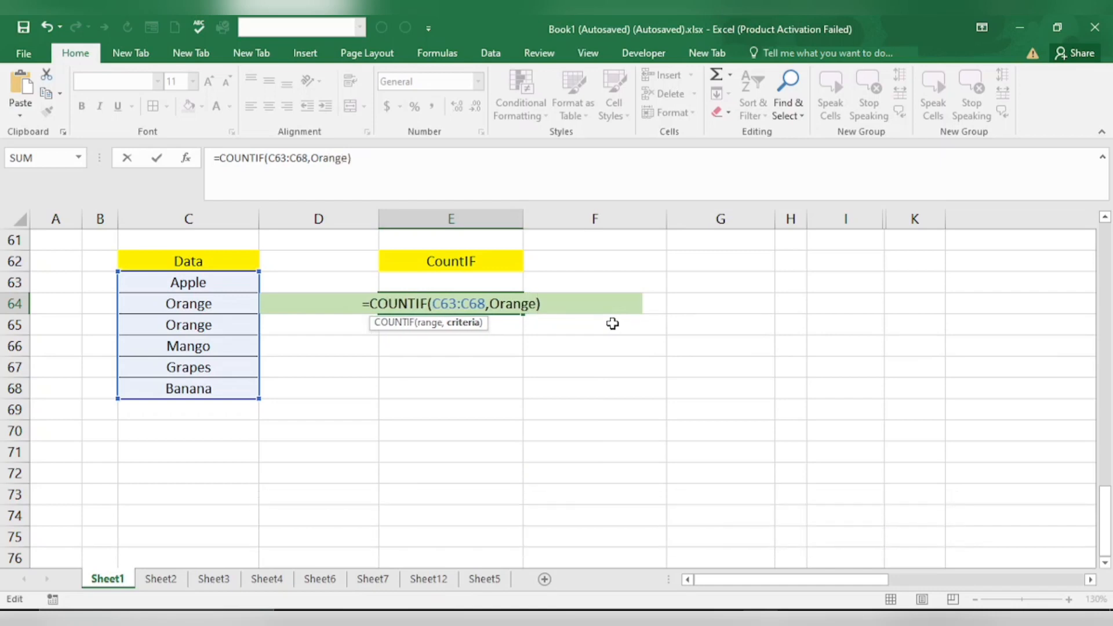
type(")")
key("Return")
Step: Enclose the text criterion in double quotation marks and enter =COUNTIF(C63:C68,"Orange") in cell E64
left_click(500, 306)
type("\"")
key("Right")
key("Right")
key("Right")
key("Right")
key("Right")
key("Right")
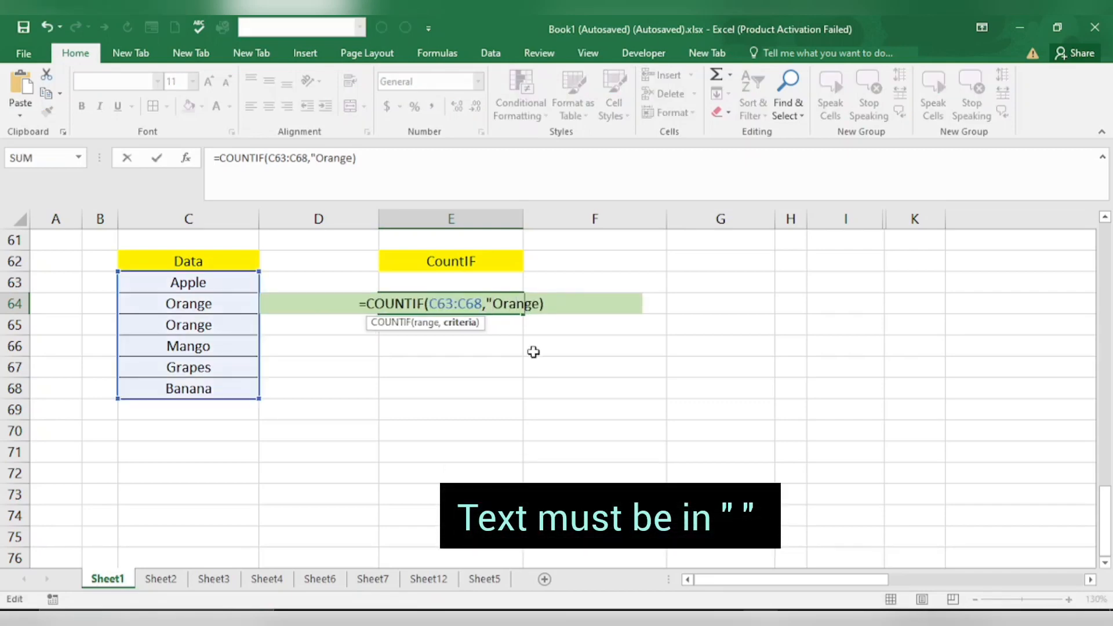
type("\"")
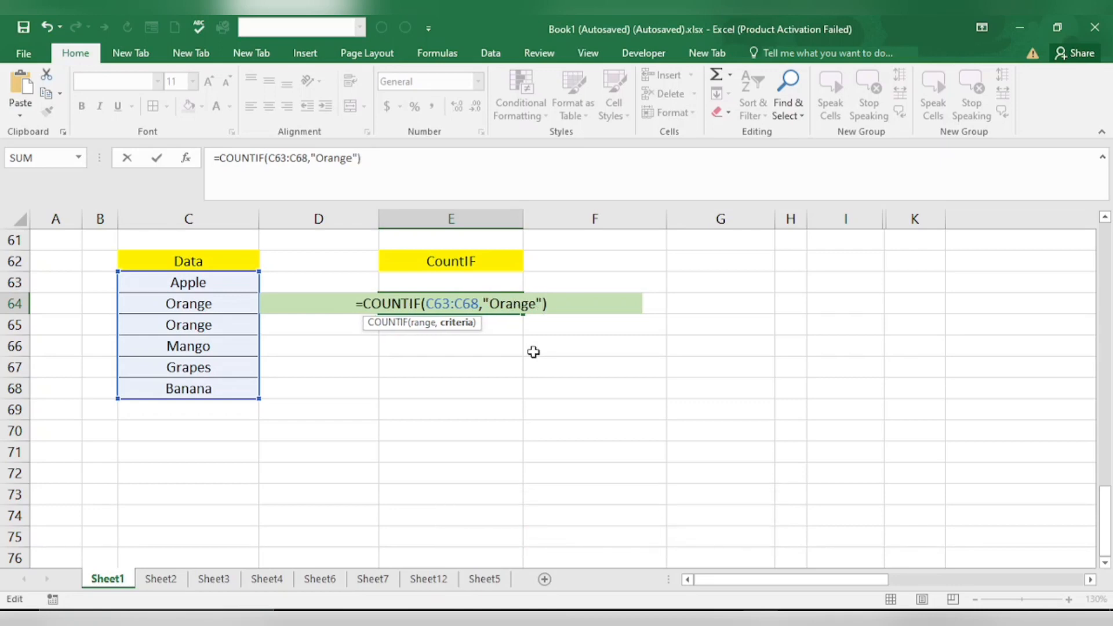
key("Return")
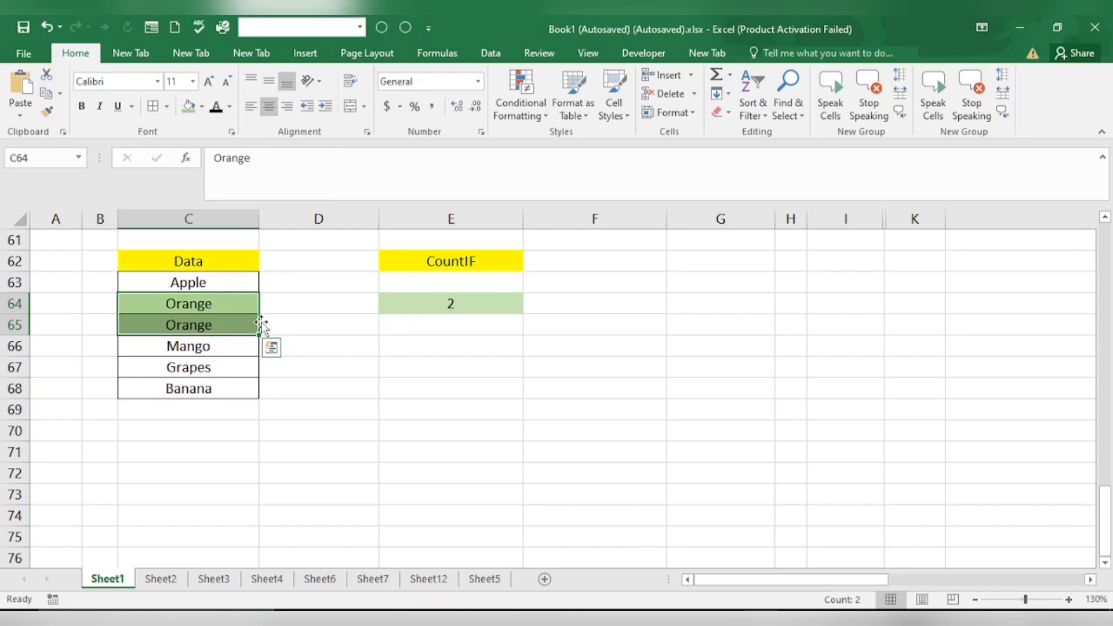
left_click(274, 309)
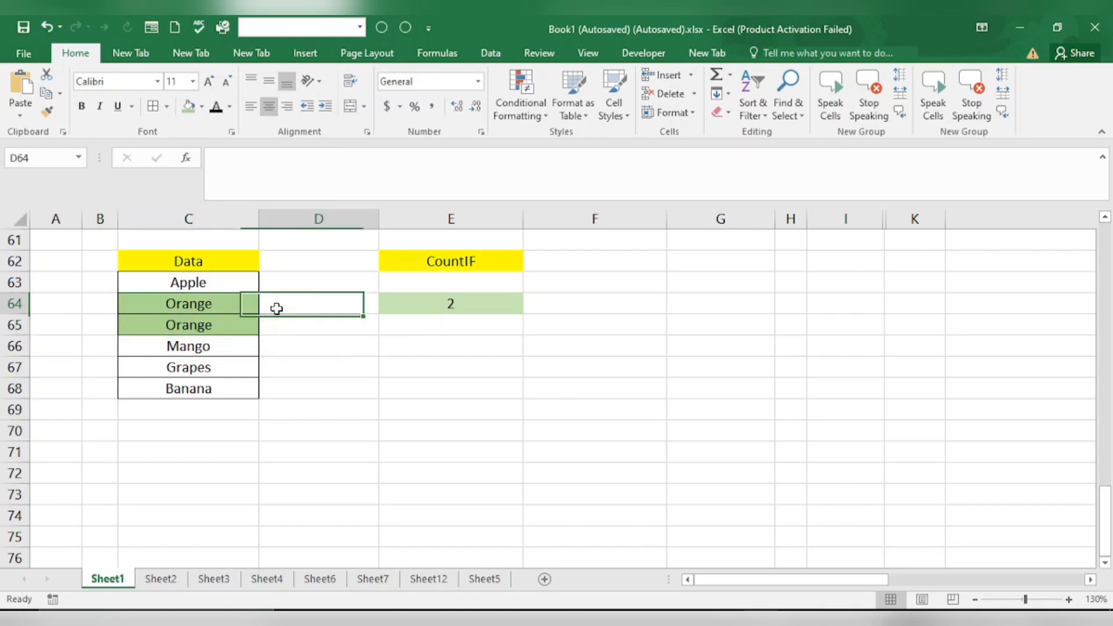
left_click(179, 311)
left_click(455, 309)
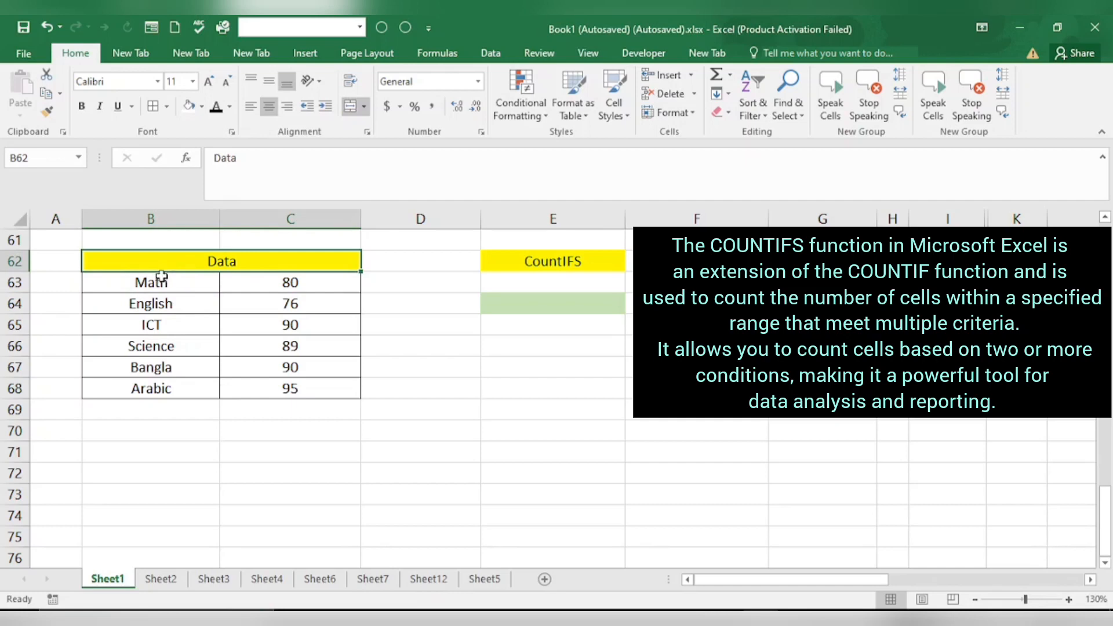
Step: Start a COUNTIFS formula in cell E64 with the subject cells B63:B68 as the first criteria range
left_click(161, 278)
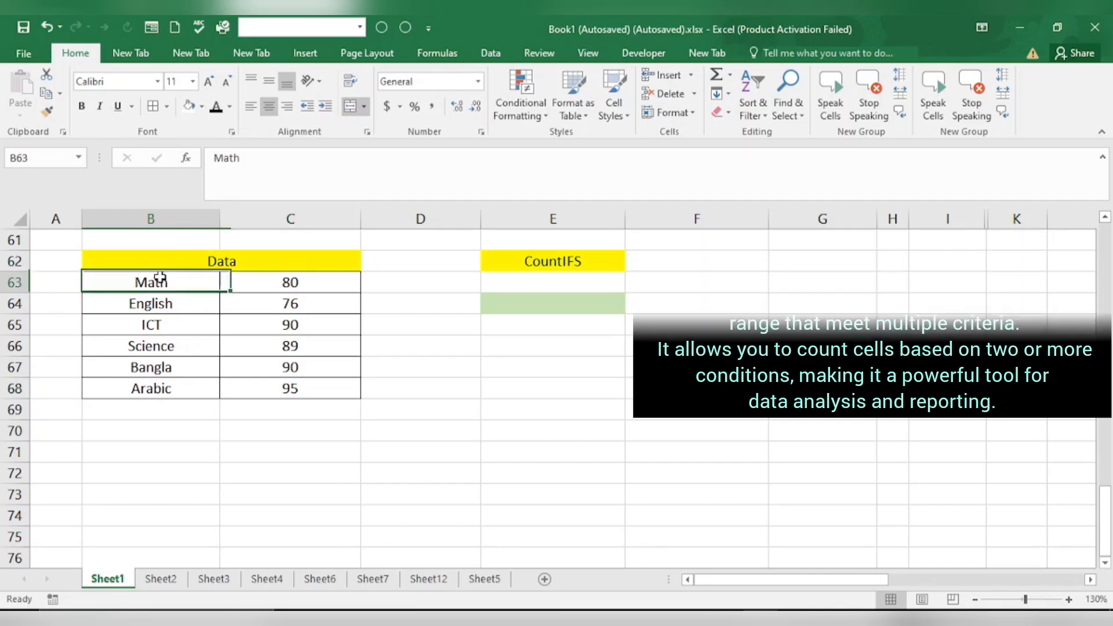
left_click_drag(183, 286, 278, 388)
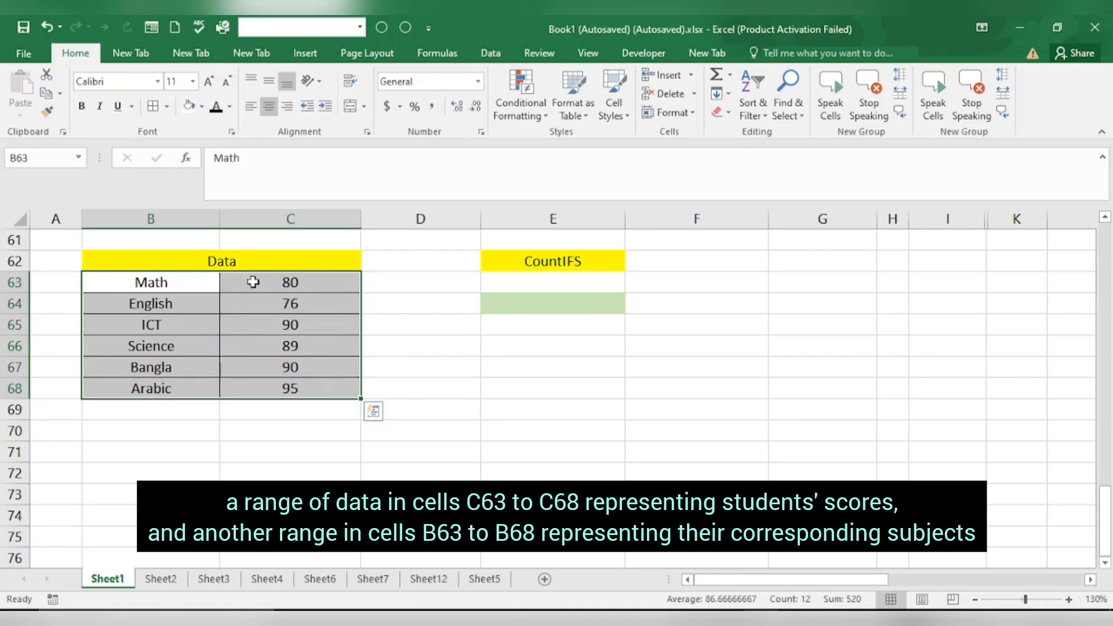
left_click(553, 308)
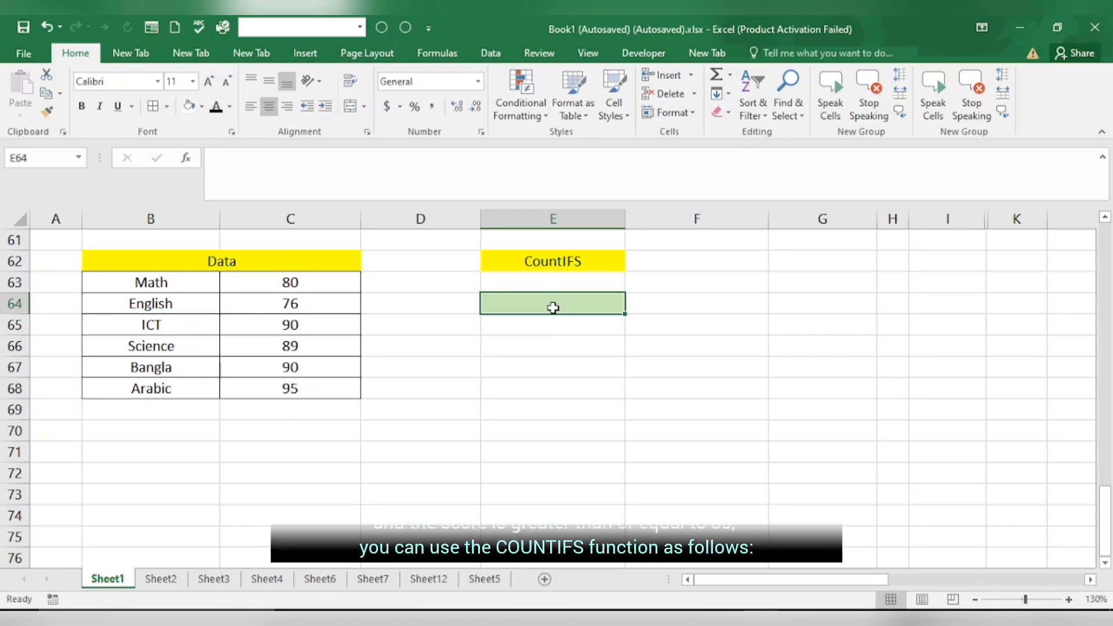
type("=co")
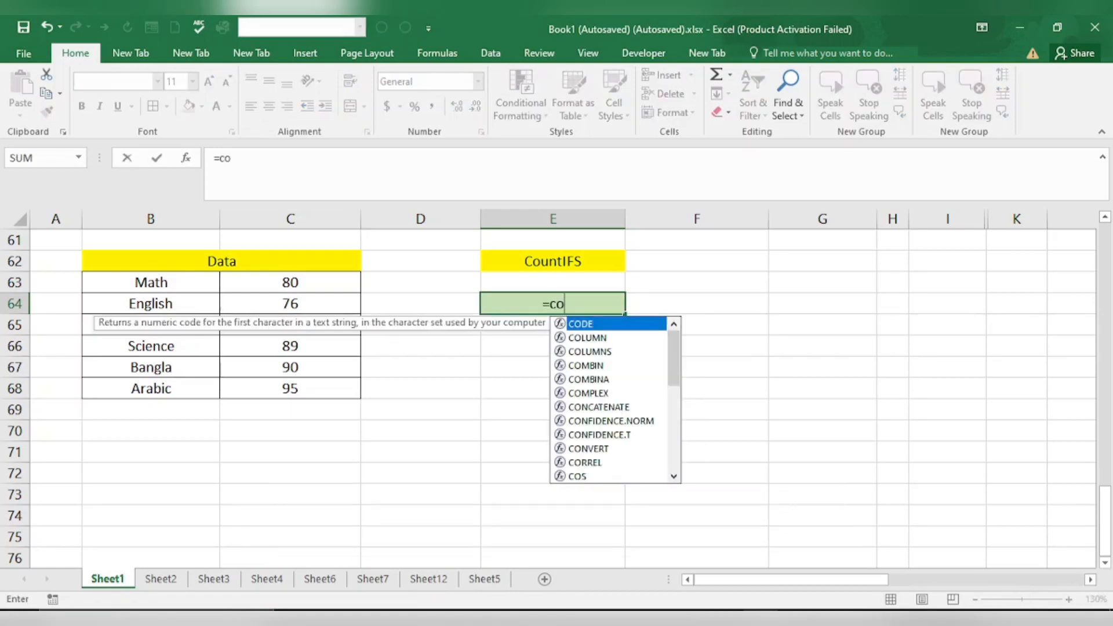
type("u")
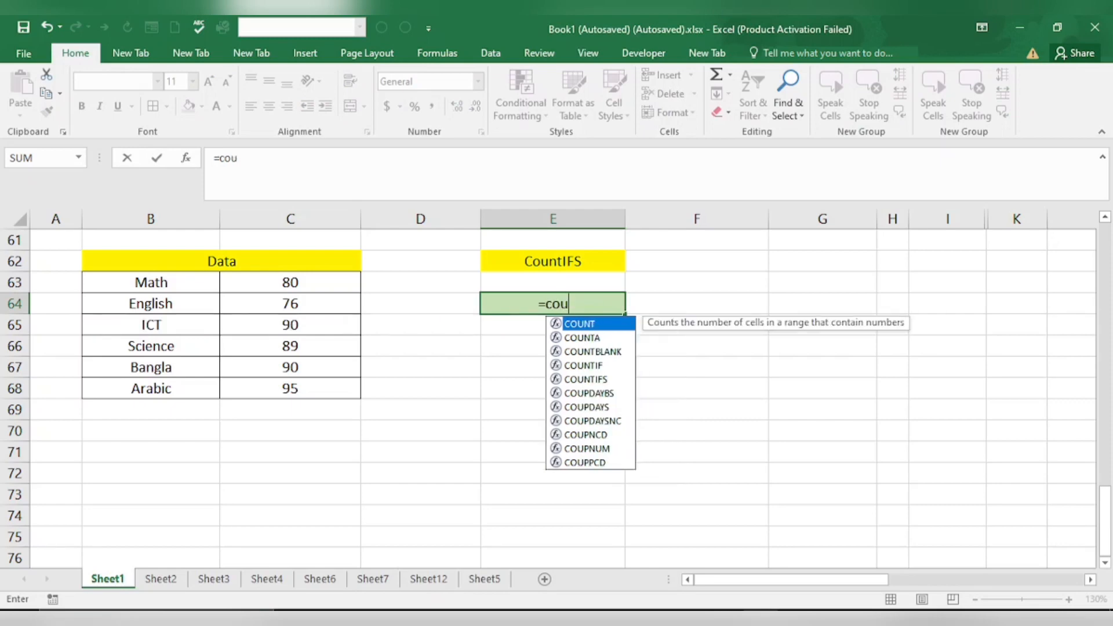
double_click(555, 380)
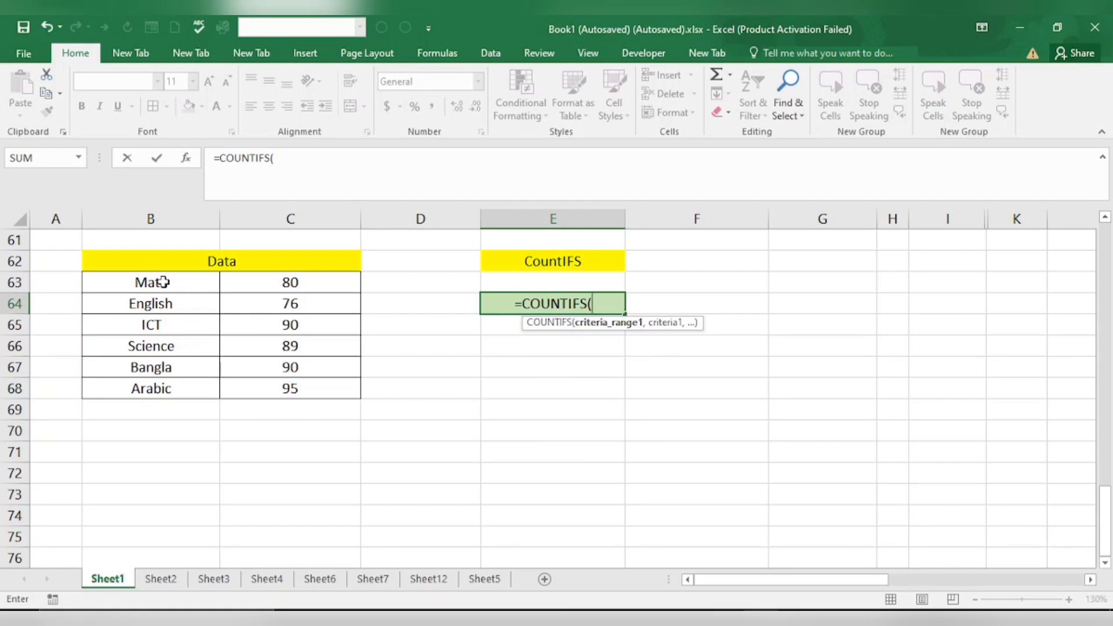
left_click_drag(163, 283, 168, 387)
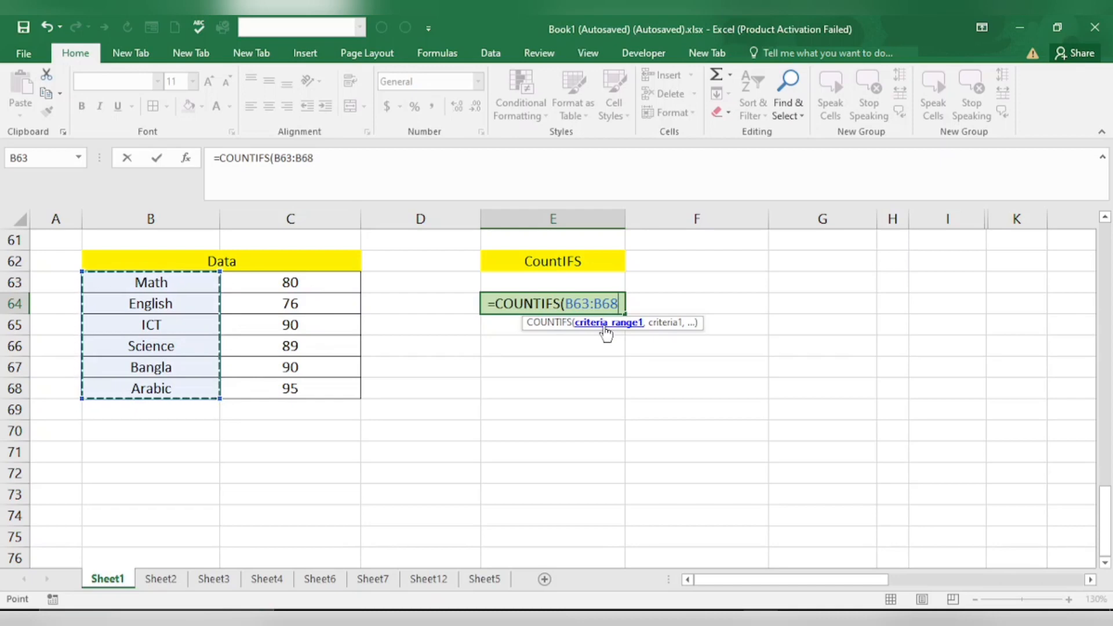
type(",")
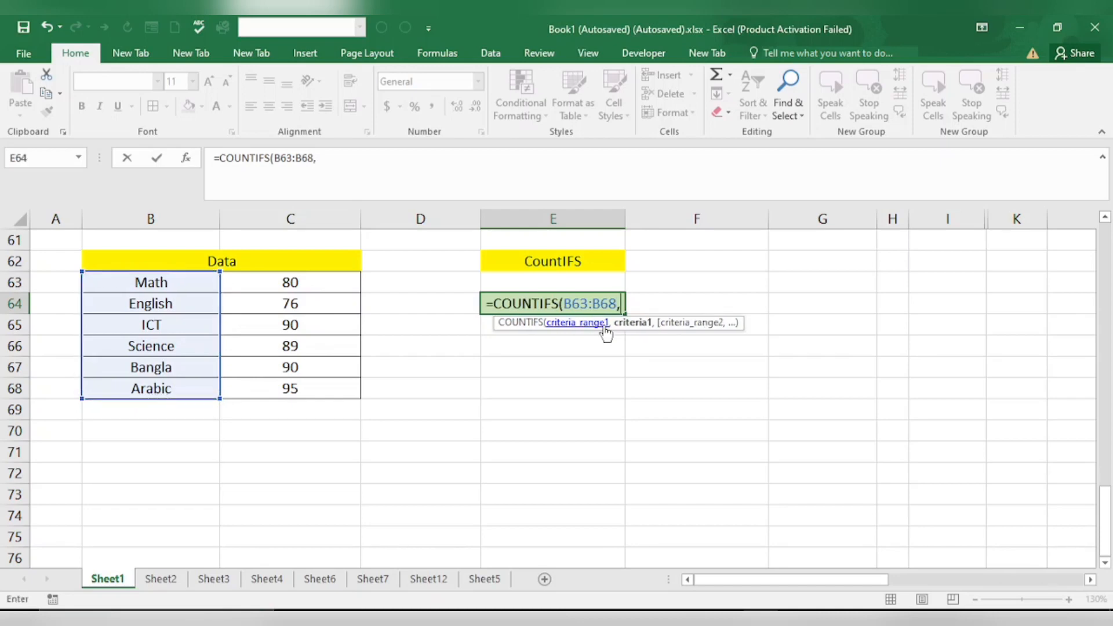
Step: Add "ICT" in double quotation marks as the first criterion of the COUNTIFS formula
type("\"")
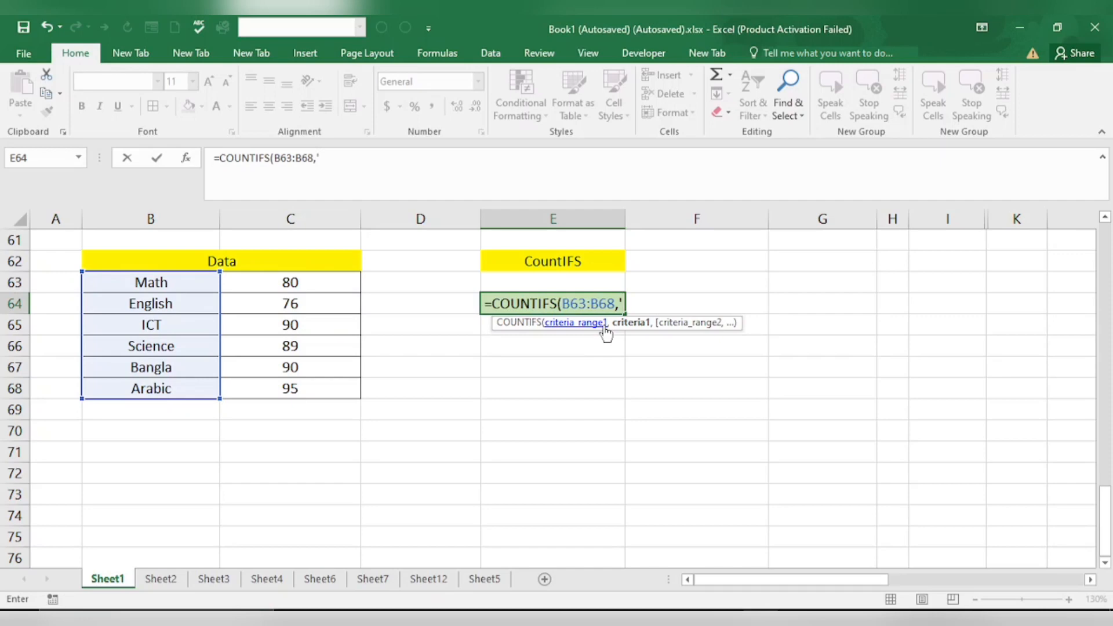
key("BackSpace")
type("\"")
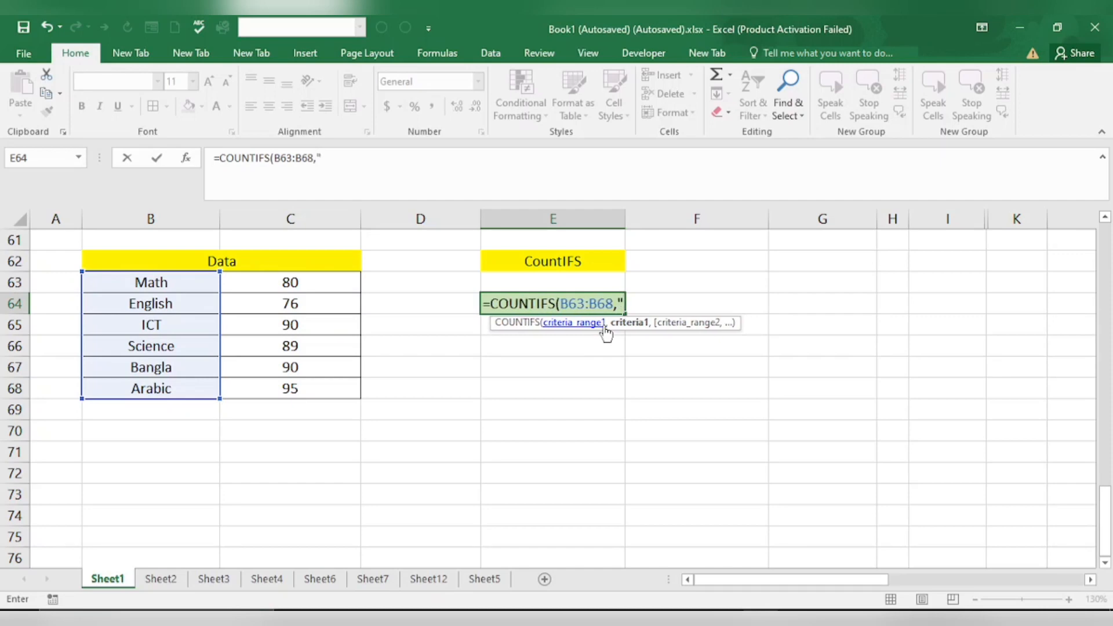
type("ICT")
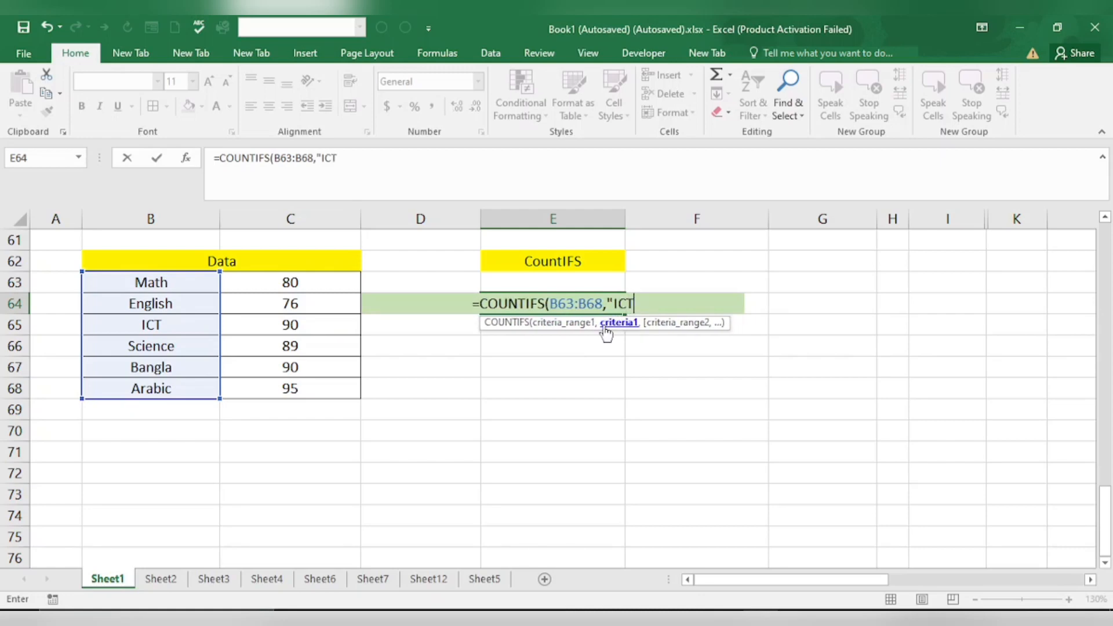
type("\"")
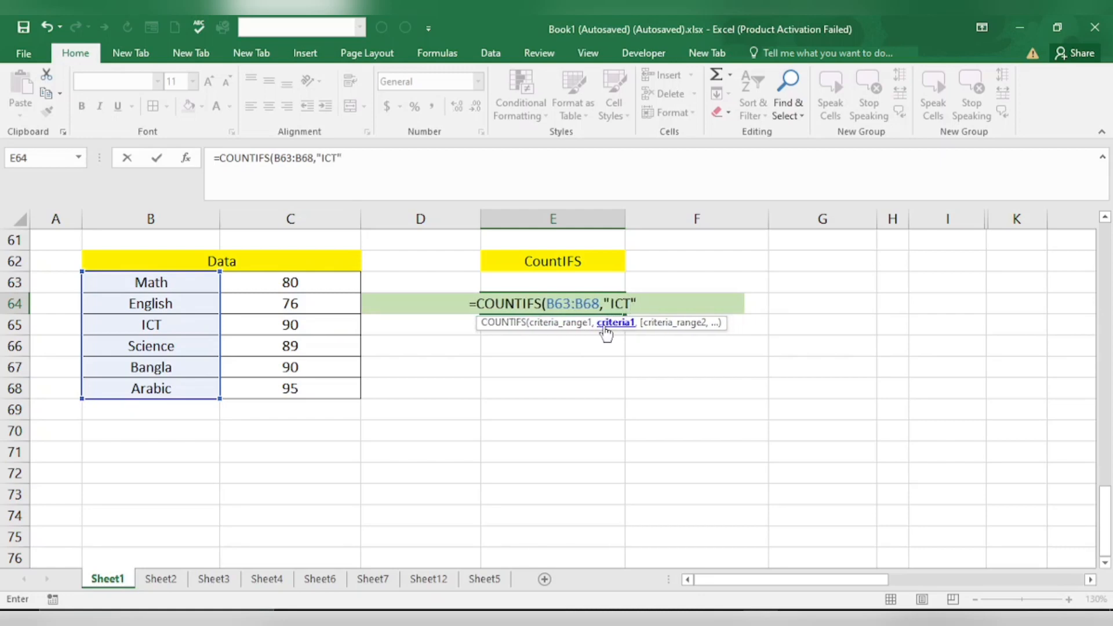
type(",")
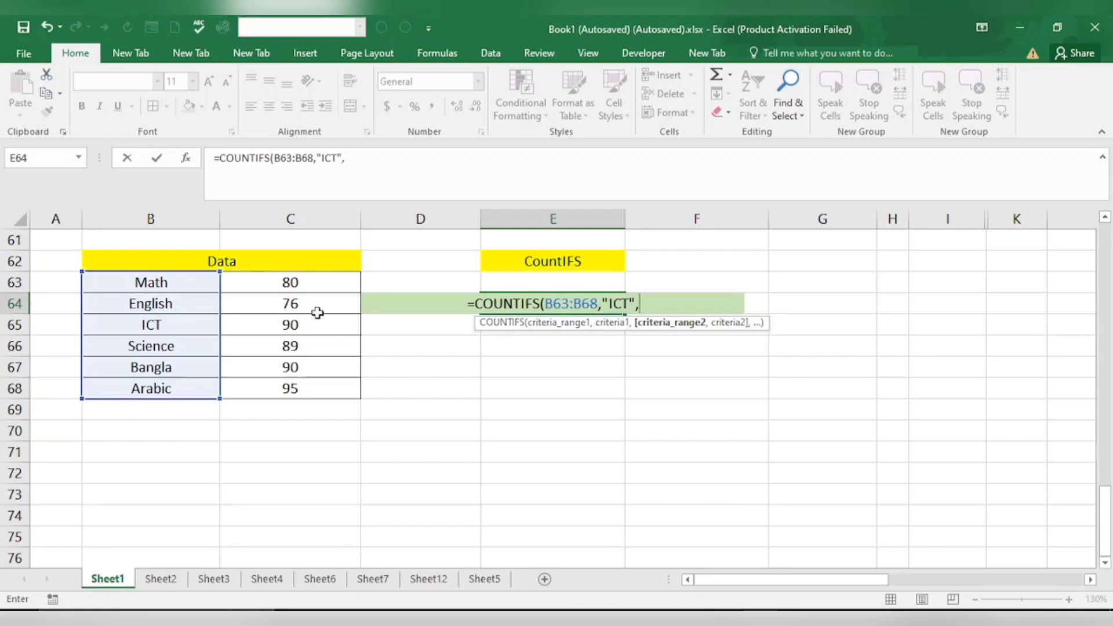
Step: Add the score cells C63:C68 as the second criteria range with the criterion >=80 and close the parenthesis
left_click(279, 280)
left_click_drag(279, 280, 284, 388)
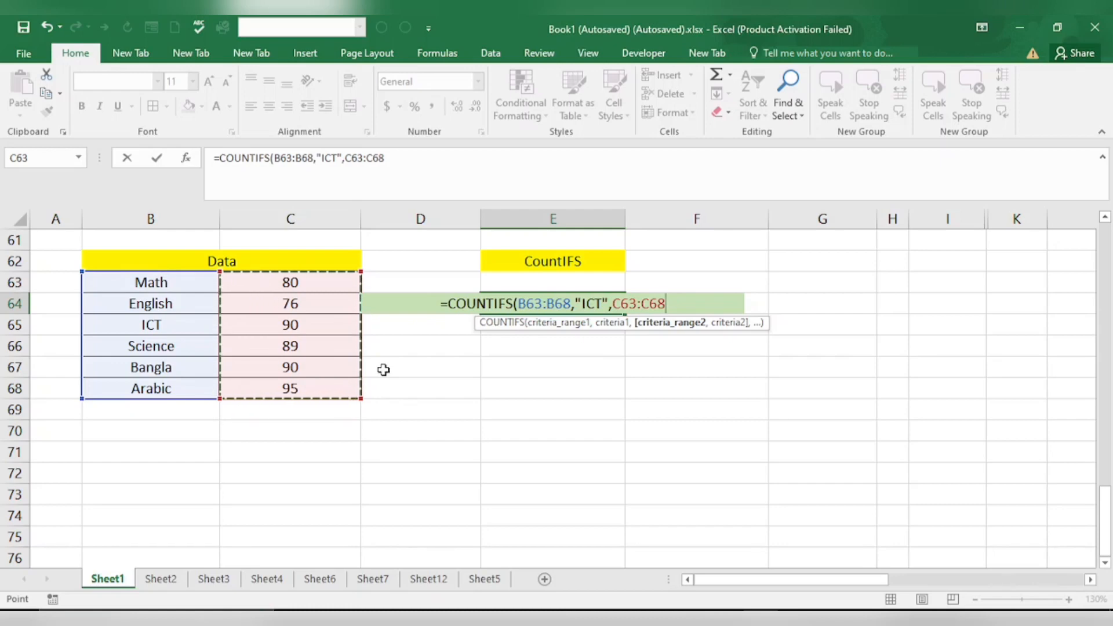
type(",")
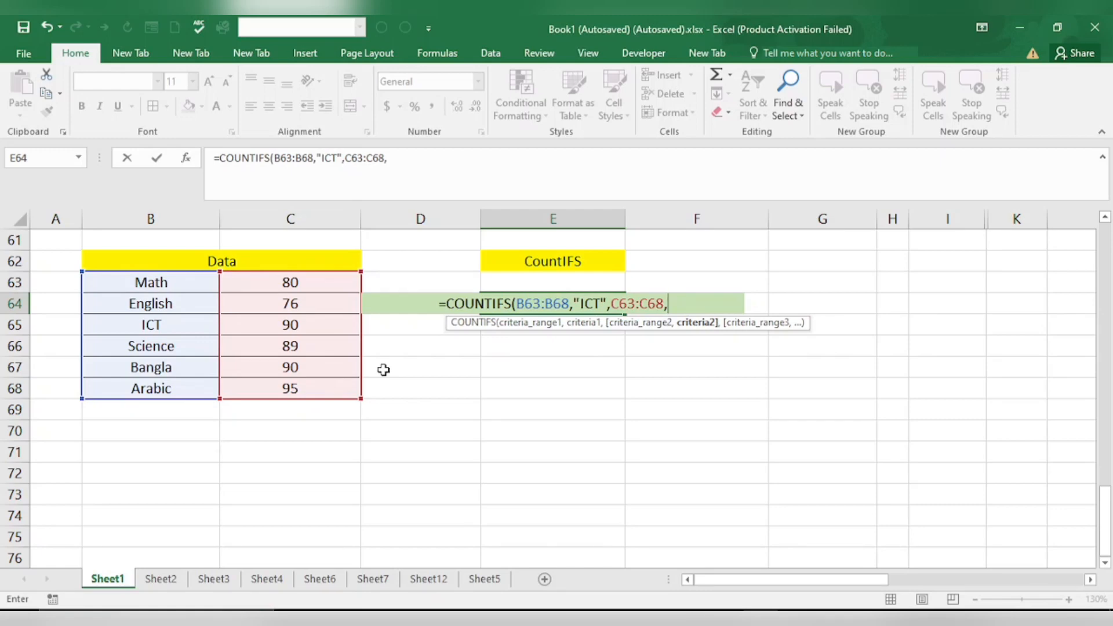
type("\"")
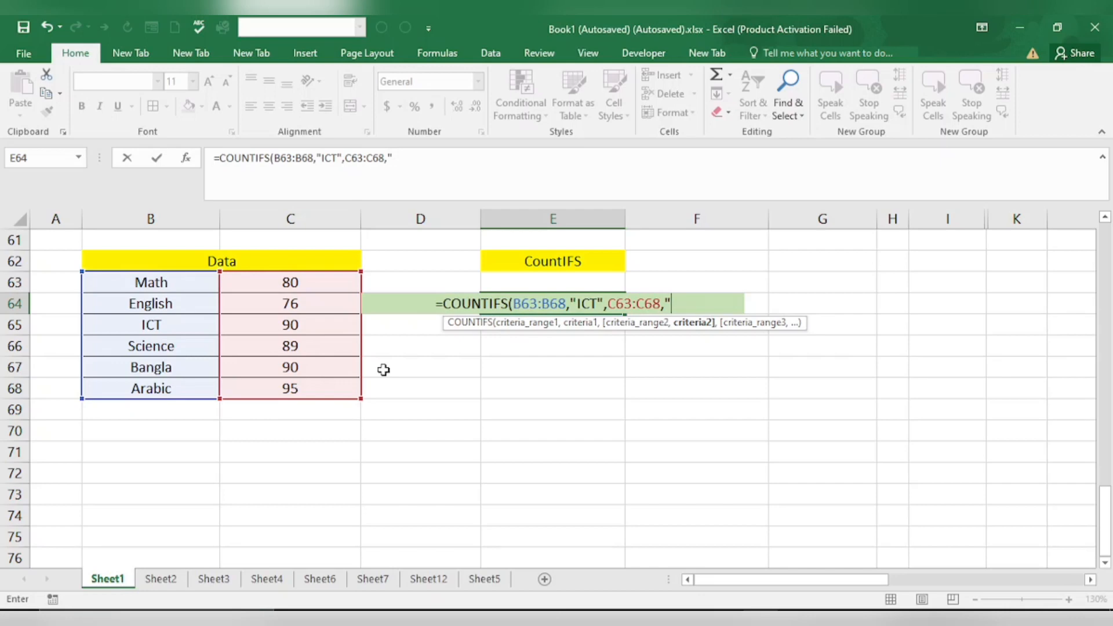
type(">=")
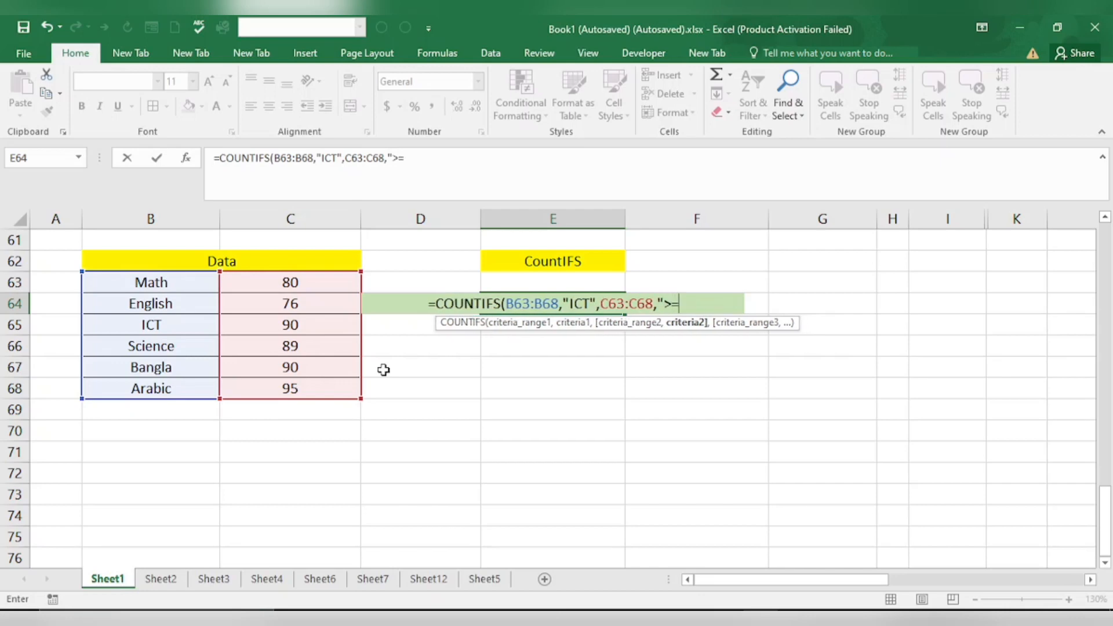
type("80")
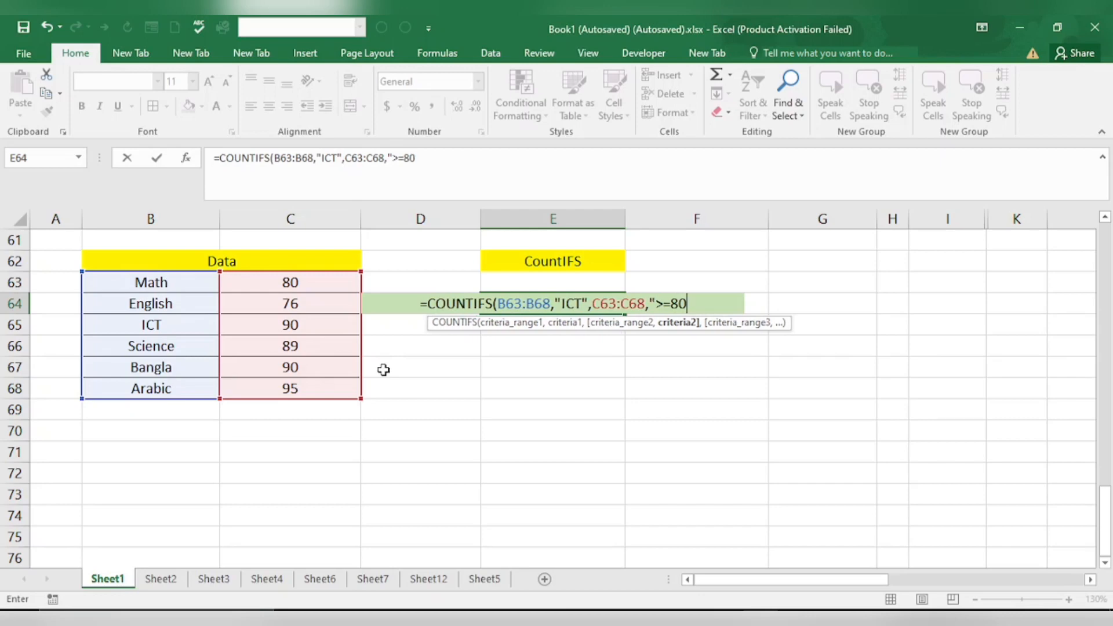
type(")")
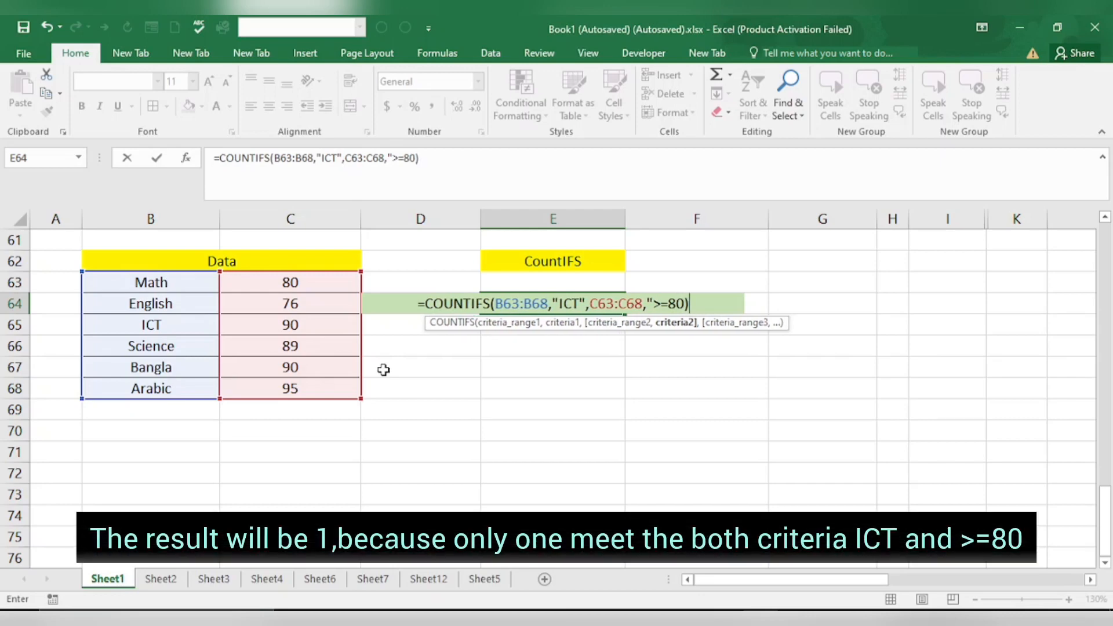
Step: Insert the missing closing quotation mark after >=80 to complete =COUNTIFS(B63:B68,"ICT",C63:C68,">=80") in cell E64
key("F2")
key("Left")
type("\"")
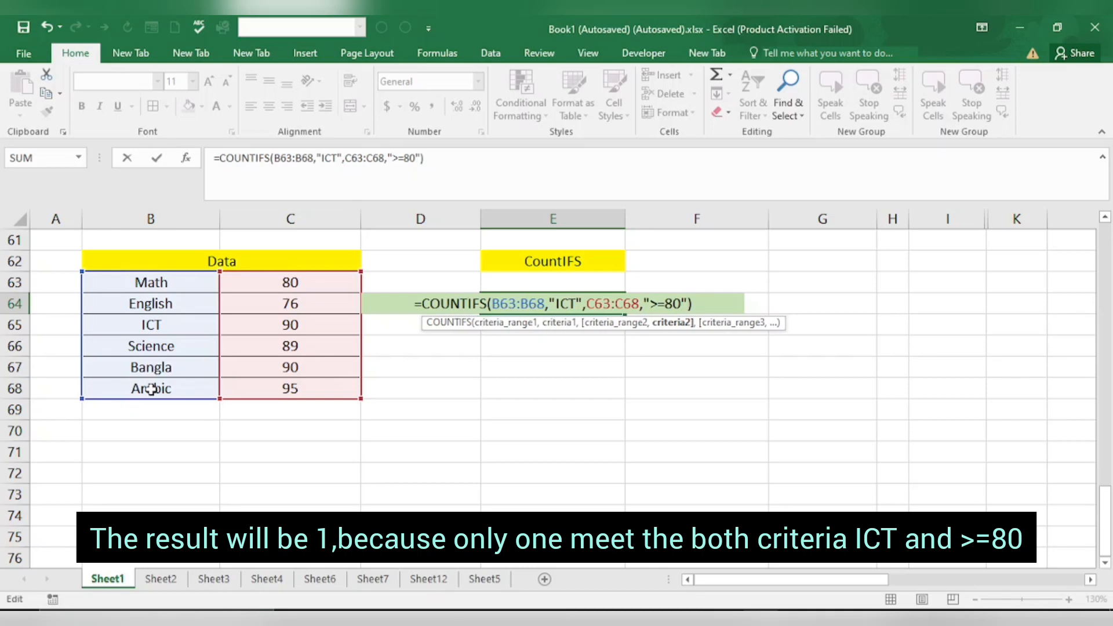
left_click(151, 389)
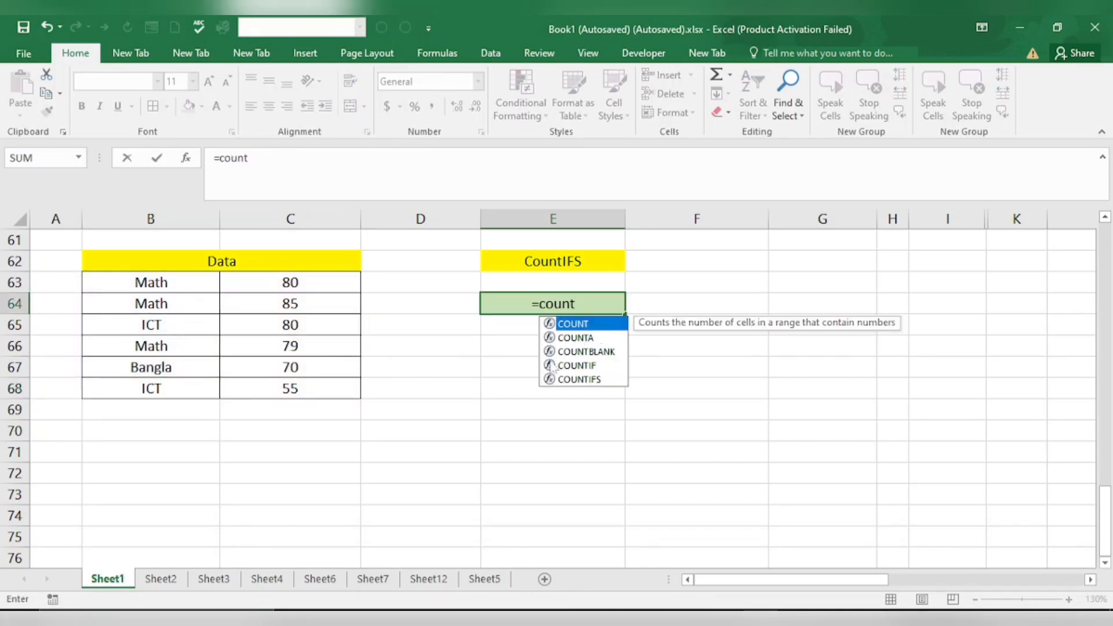
Step: Start a COUNTIFS formula in cell E64 with the subject cells B63:B68 as the first criteria range
left_click(549, 363)
key("Tab")
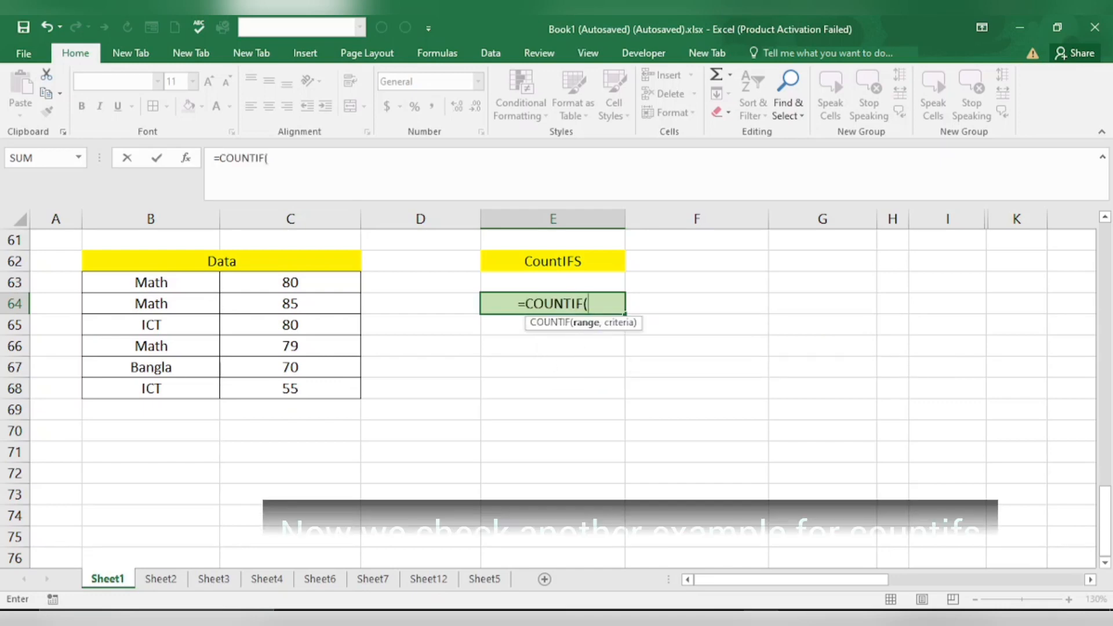
left_click(583, 304)
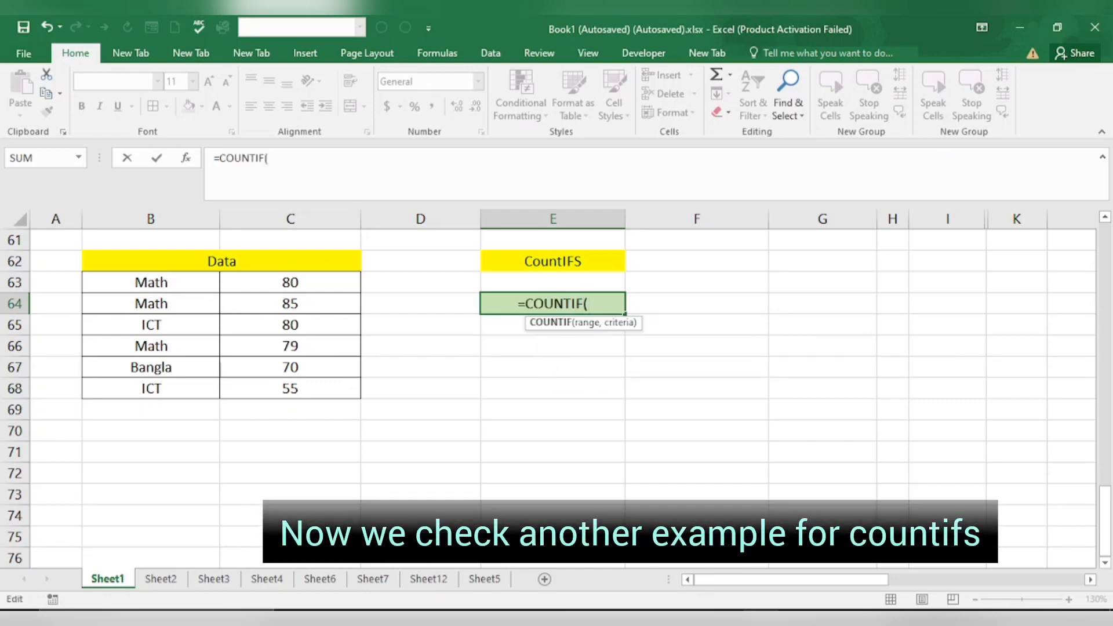
type("S")
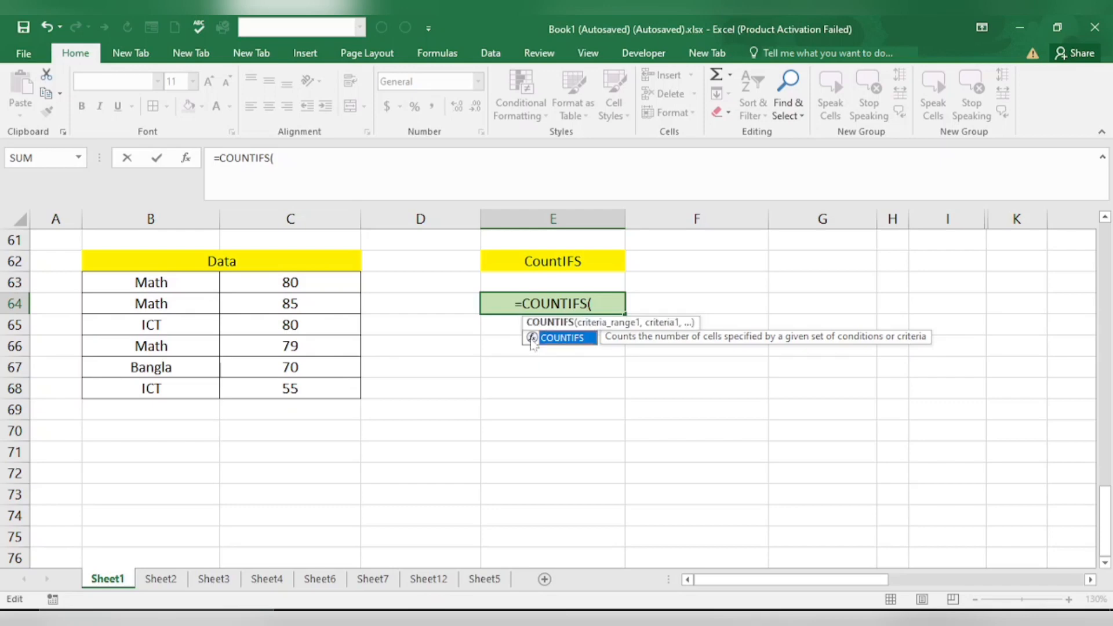
left_click(593, 304)
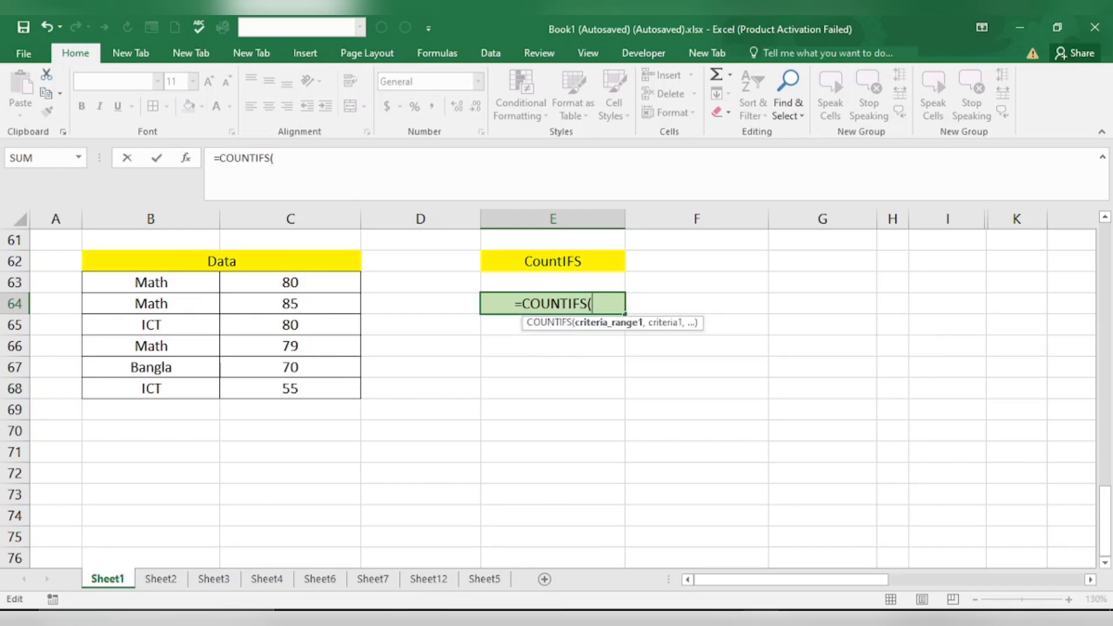
left_click_drag(152, 280, 158, 389)
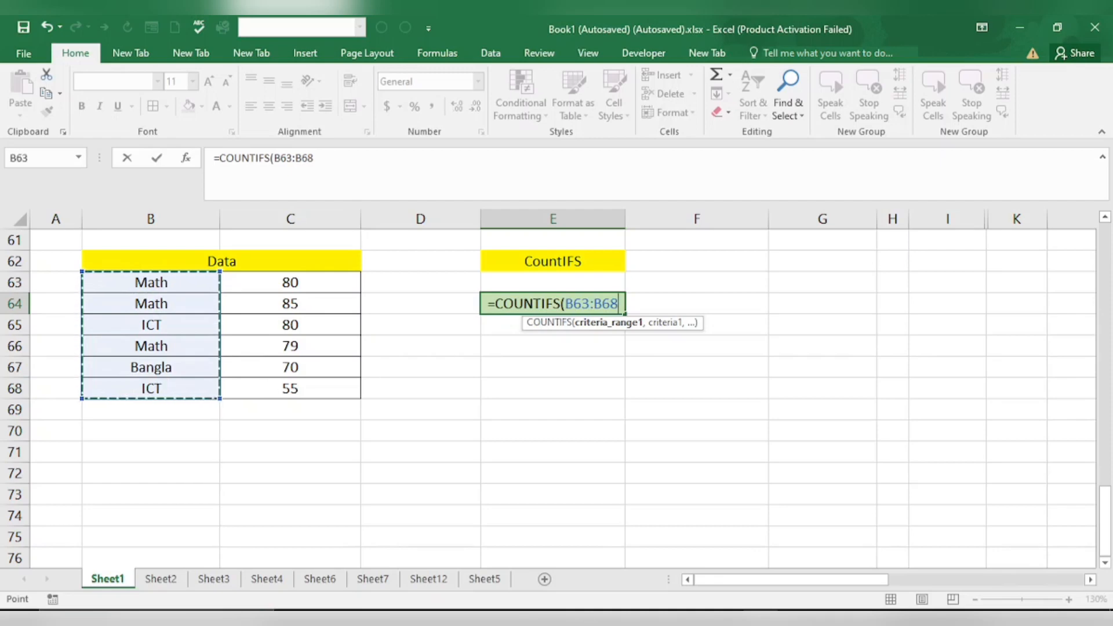
Step: Add "Math" in double quotation marks as the first criterion of the COUNTIFS formula
type(",")
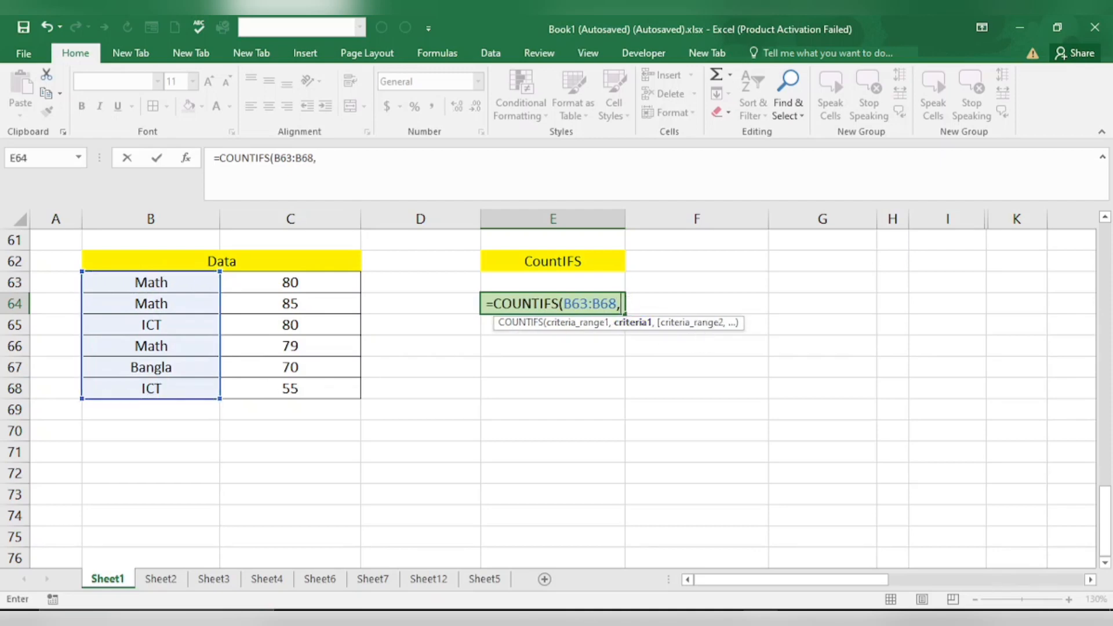
type("\"")
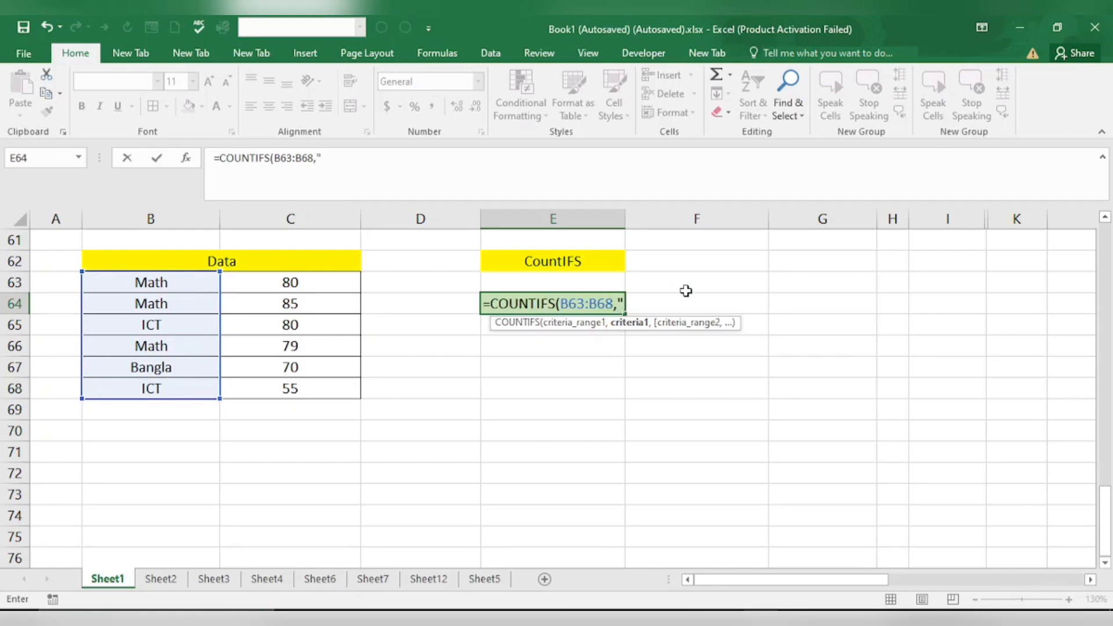
type("Math")
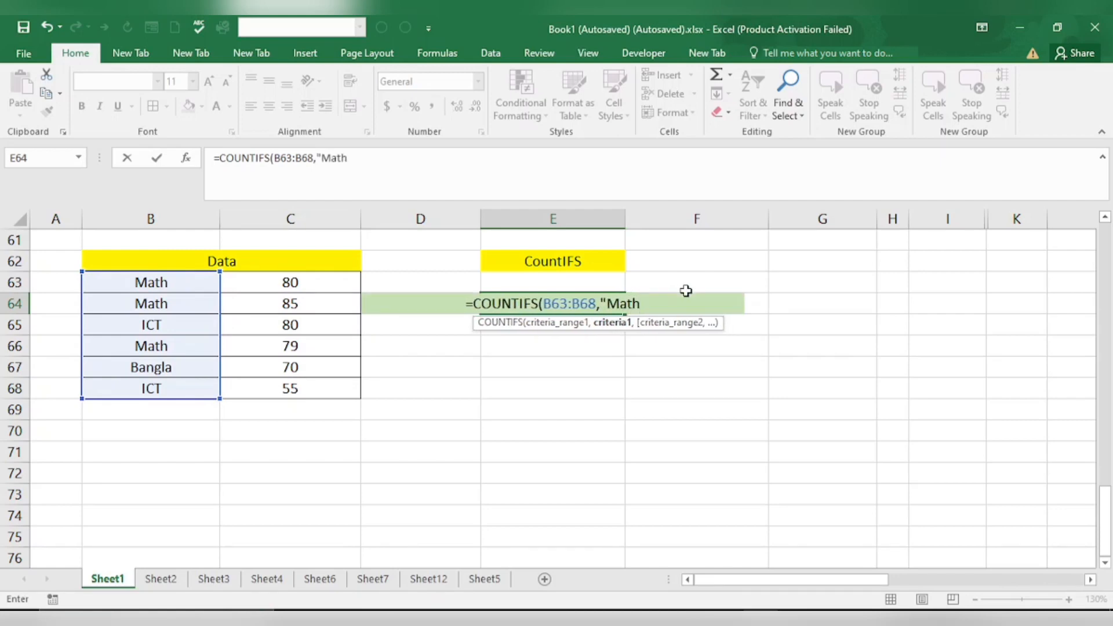
type("\"")
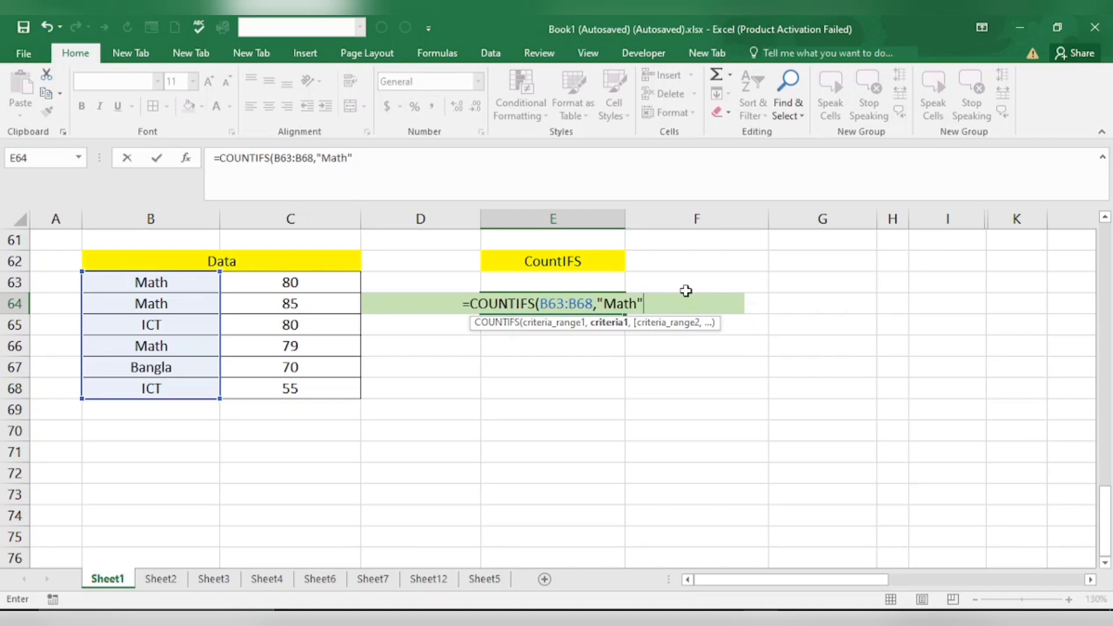
Step: Add the score cells C63:C68 as the second criteria range of the COUNTIFS formula
type(",")
left_click(302, 283)
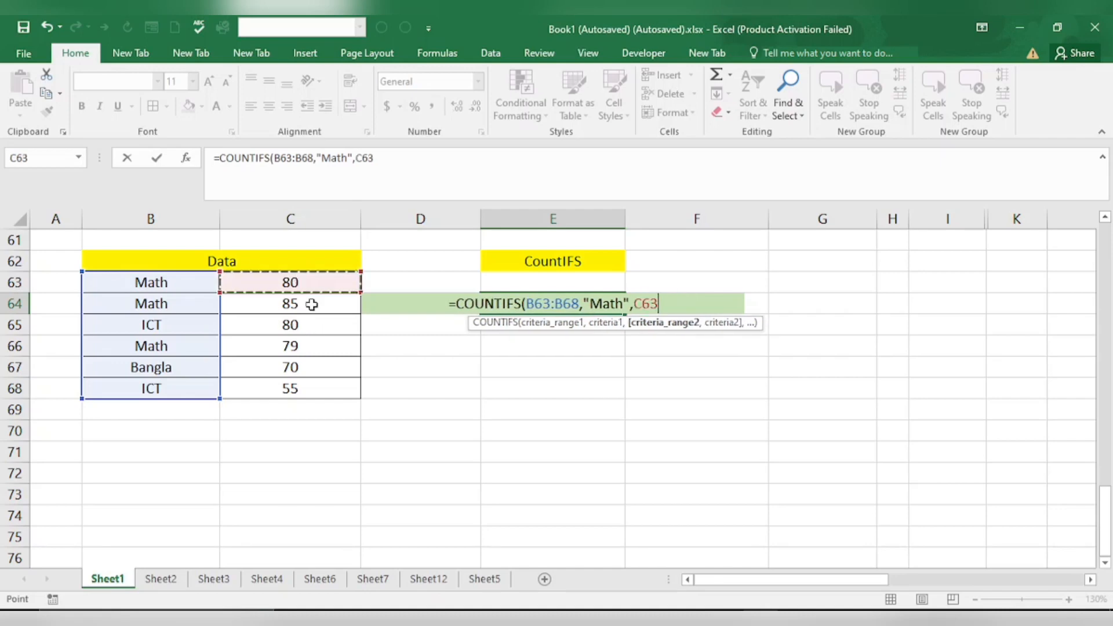
left_click_drag(312, 305, 318, 390)
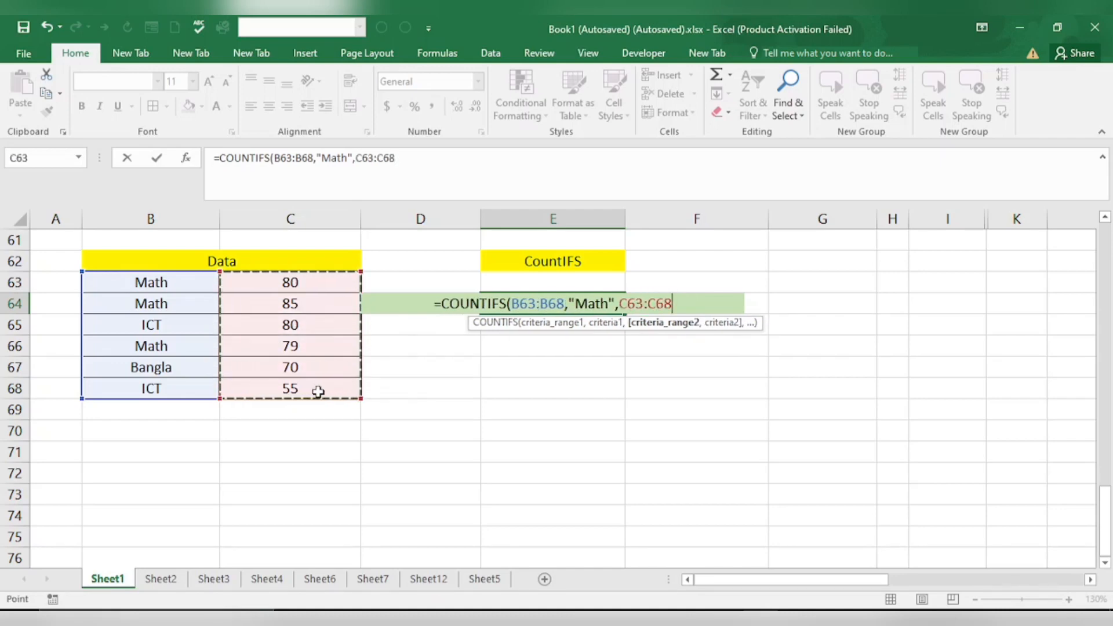
type(",")
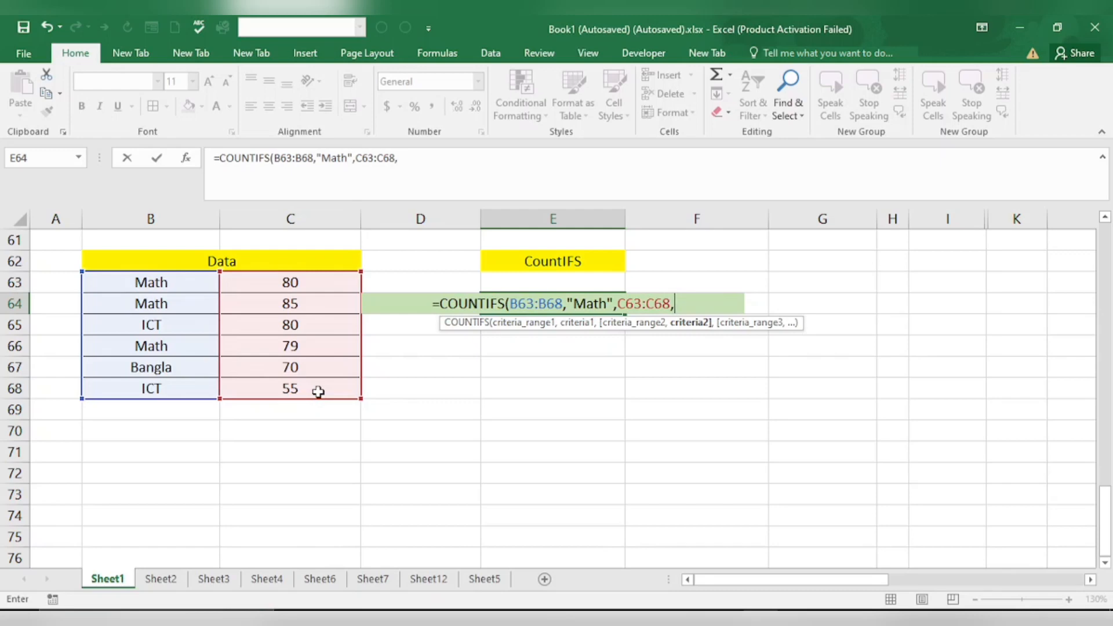
Step: Add ">=80" as the second criterion, close the parenthesis and enter the COUNTIFS formula in cell E64
type("\"")
type(">")
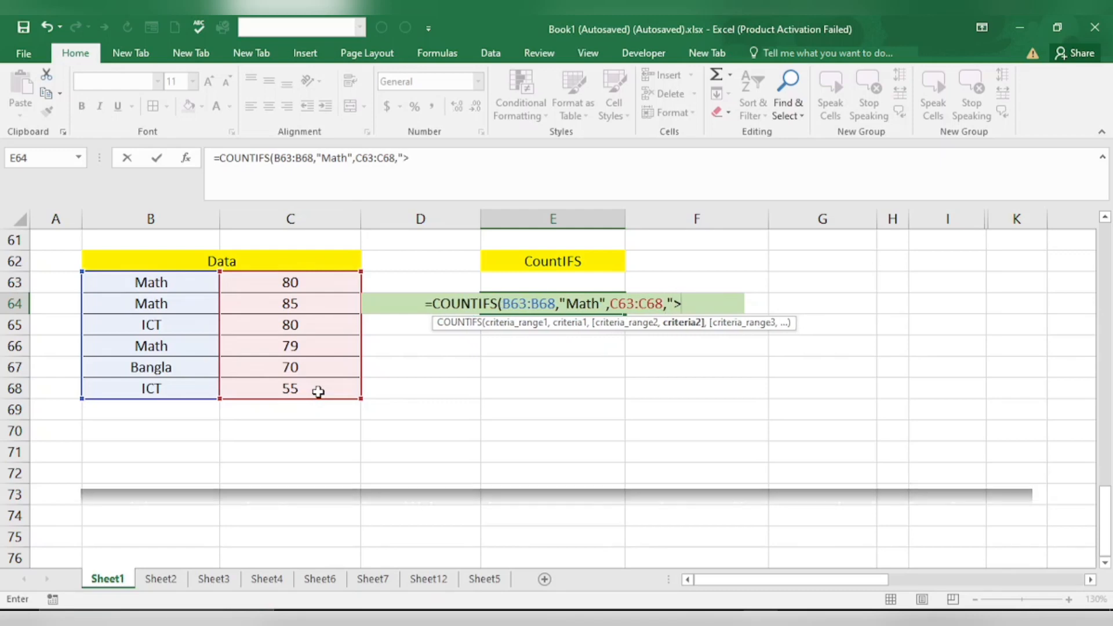
type("=8")
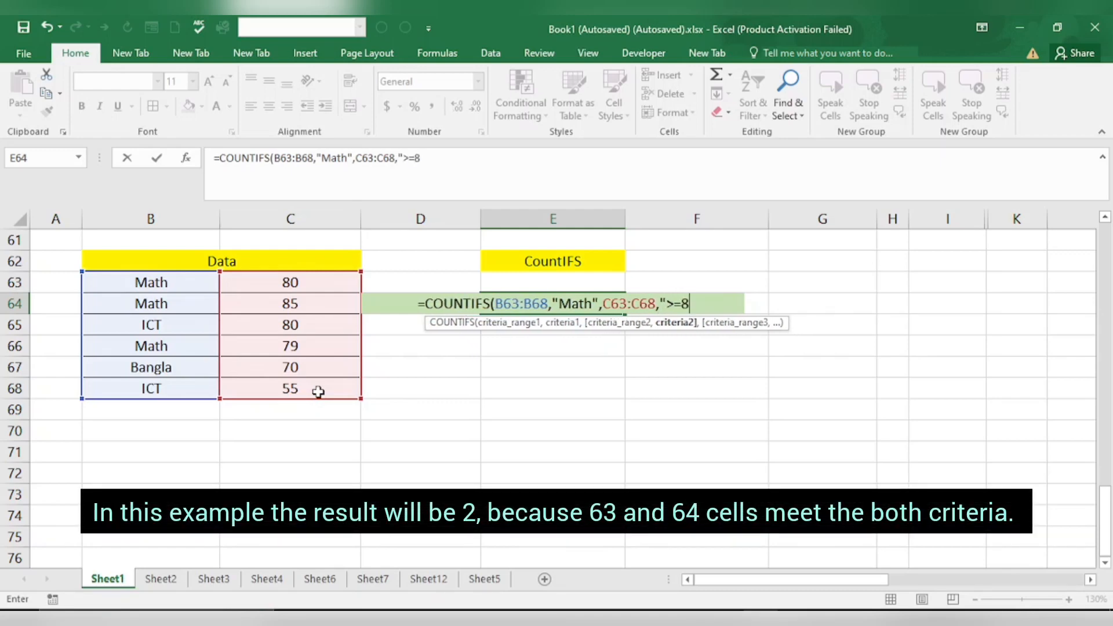
type("0\"")
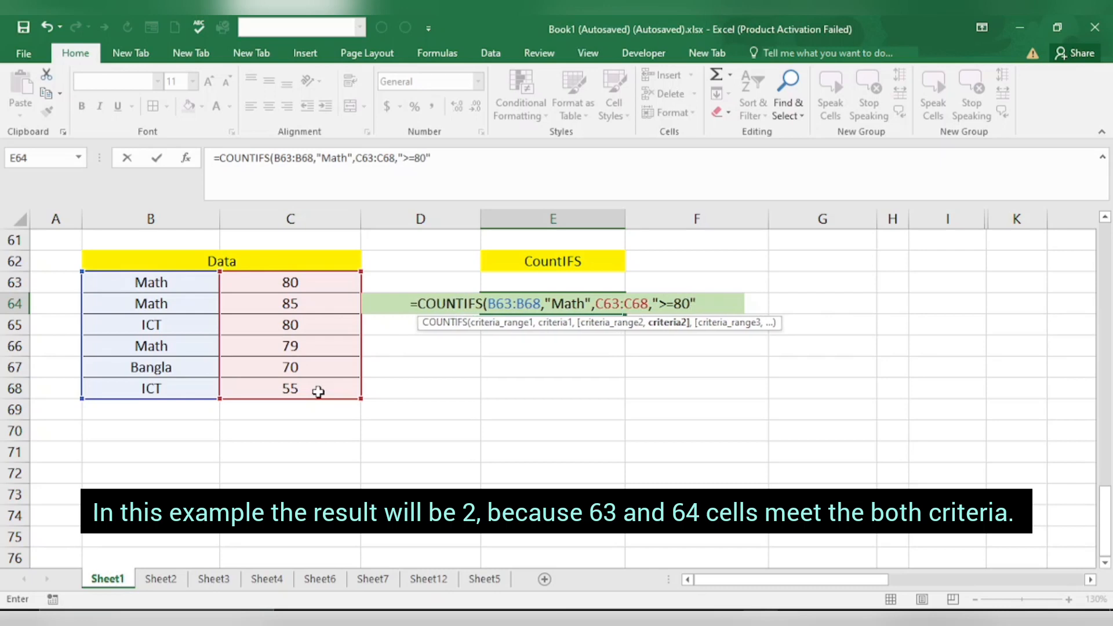
type(")")
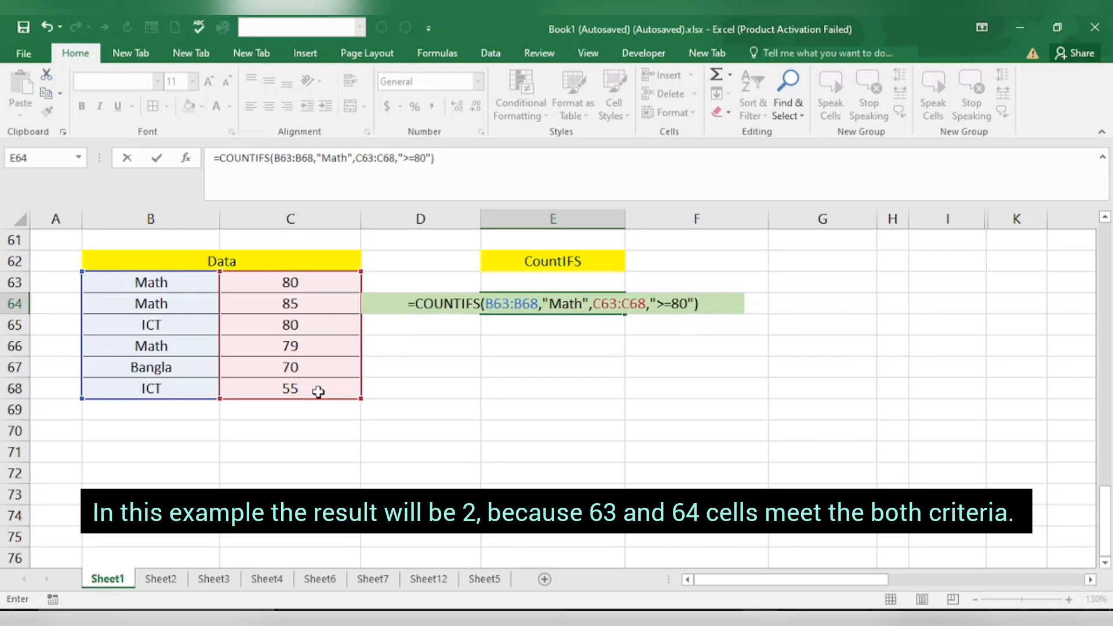
key("Return")
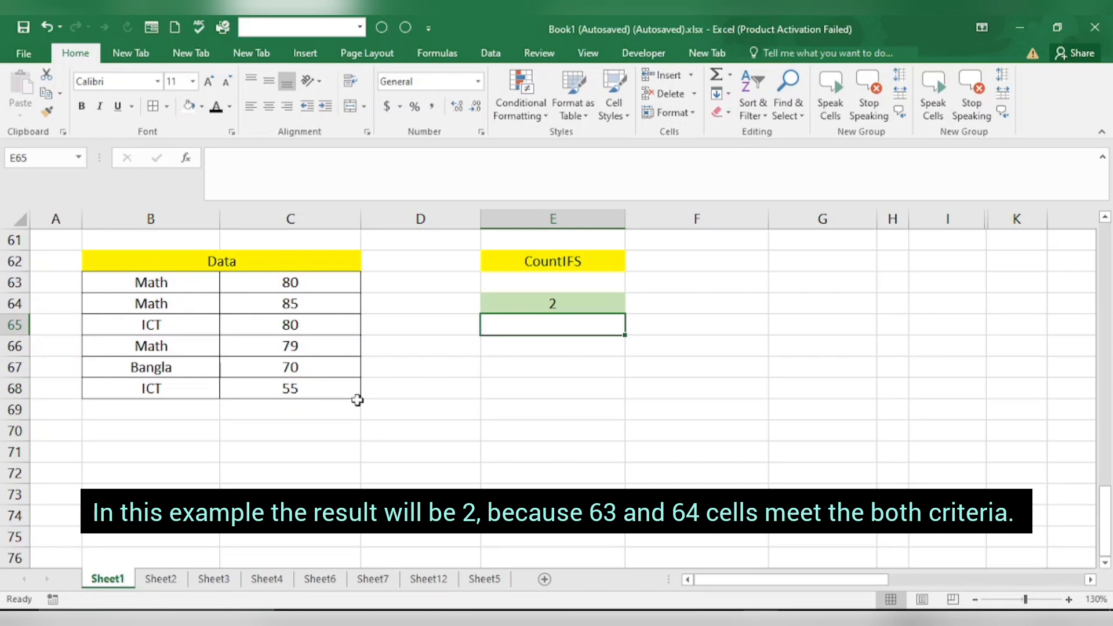
Step: Start a COUNTBLANK formula in cell E64 under the CountBLANK heading
left_click(580, 307)
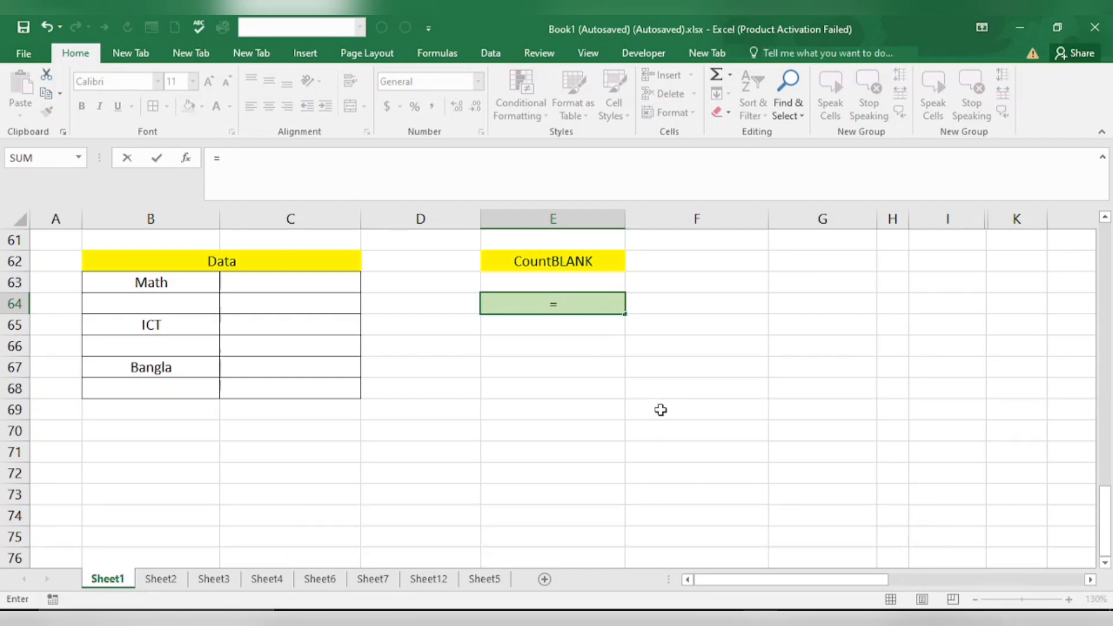
type("c")
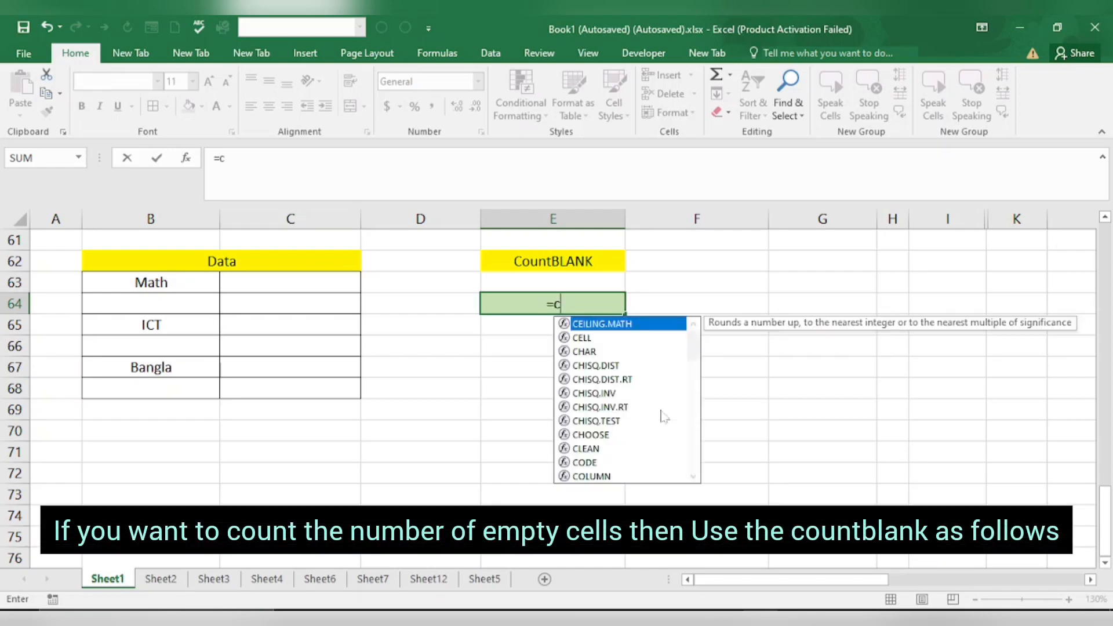
type("o")
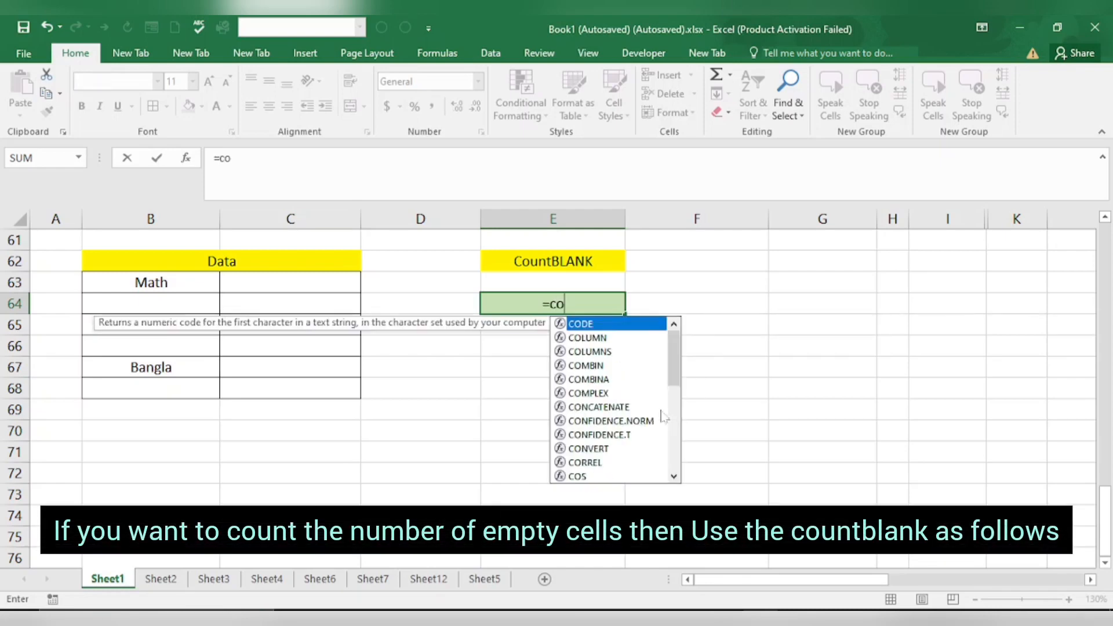
type("u")
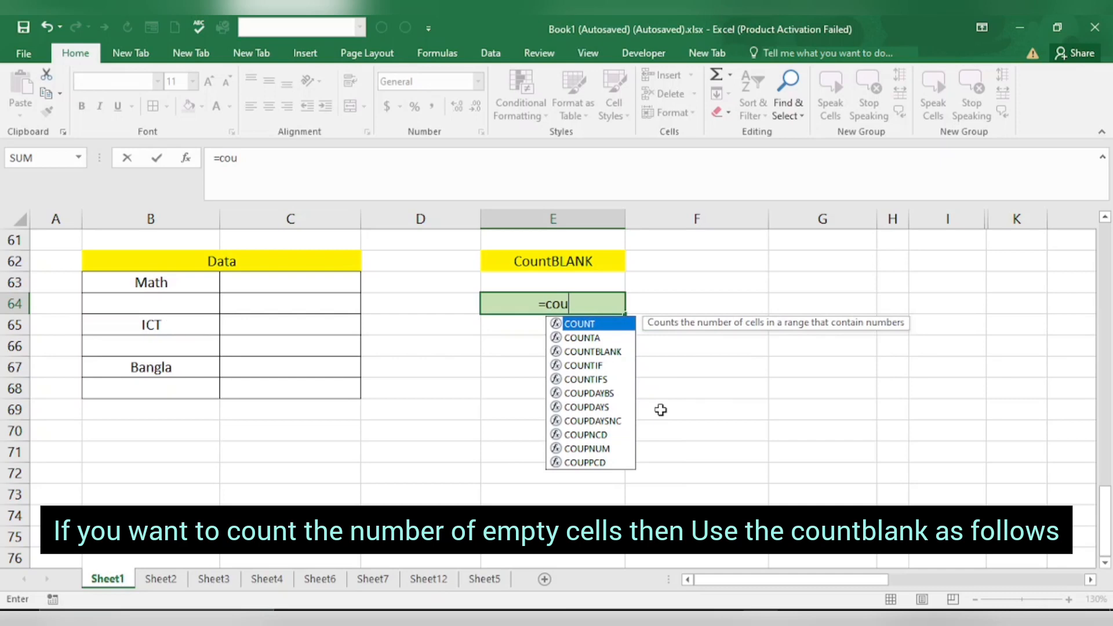
type("n")
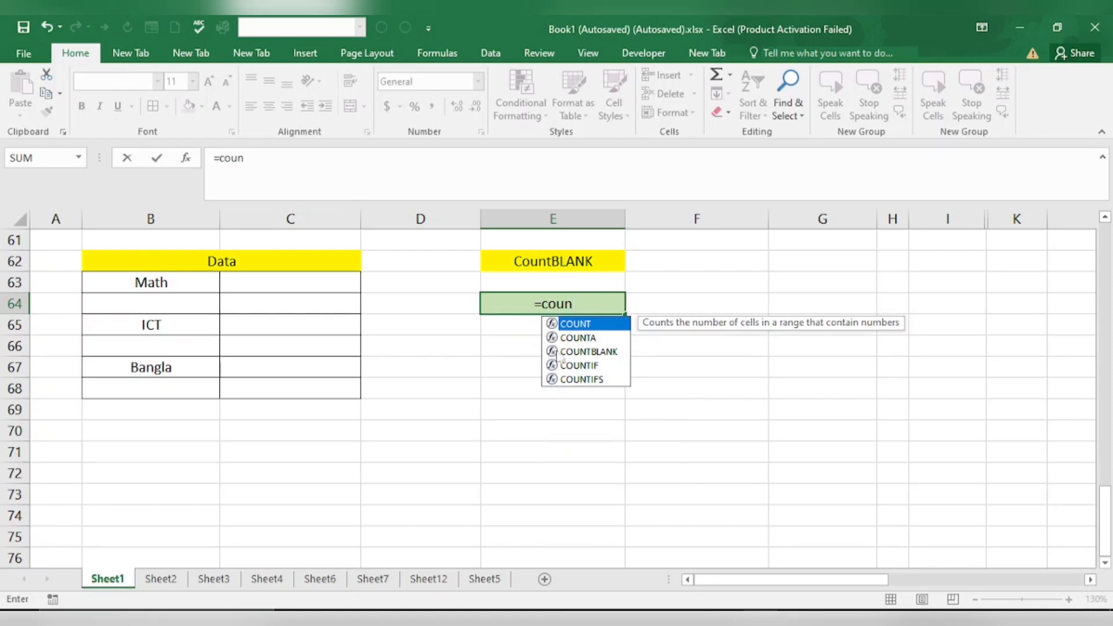
left_click(585, 351)
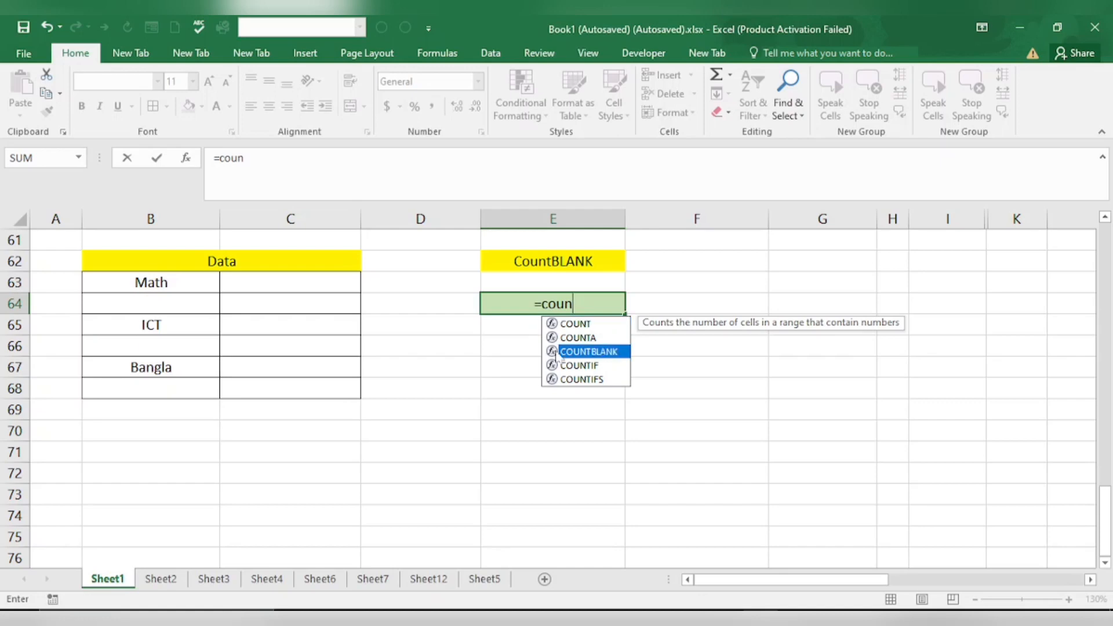
double_click(586, 351)
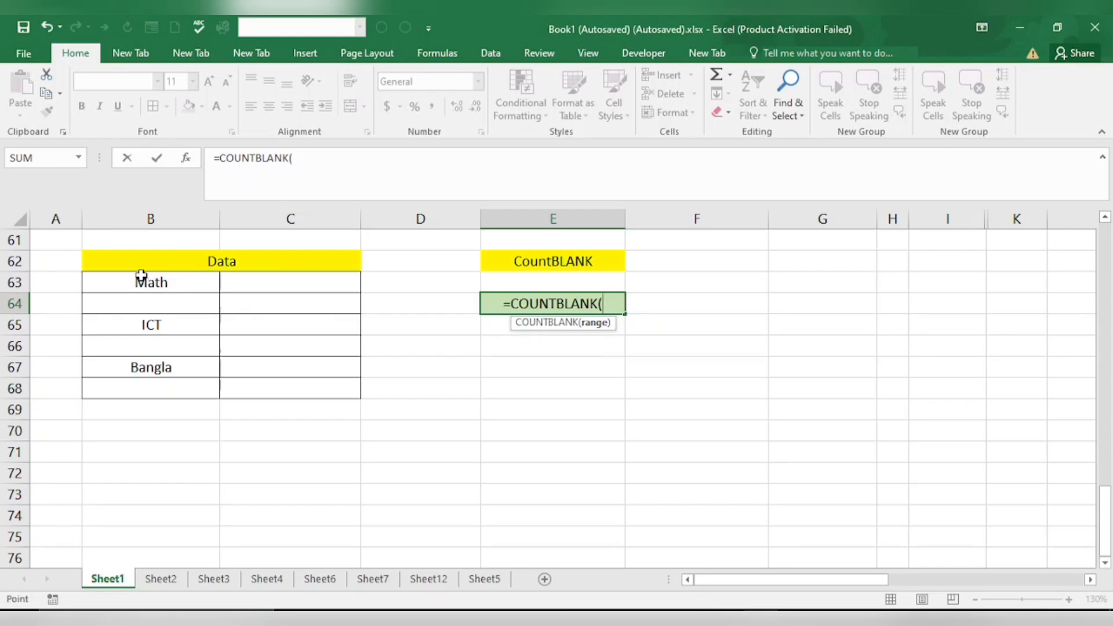
Step: Use the subject cells B63:B68 as the COUNTBLANK range, enter the formula and reselect cell E64
left_click(142, 276)
left_click_drag(141, 283, 153, 384)
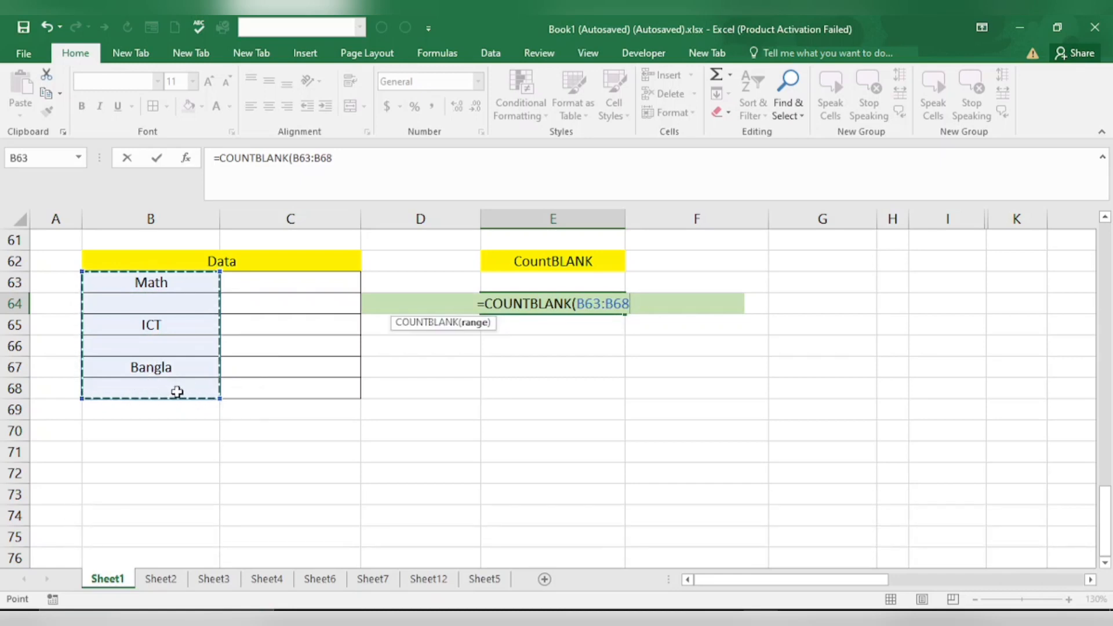
key("Return")
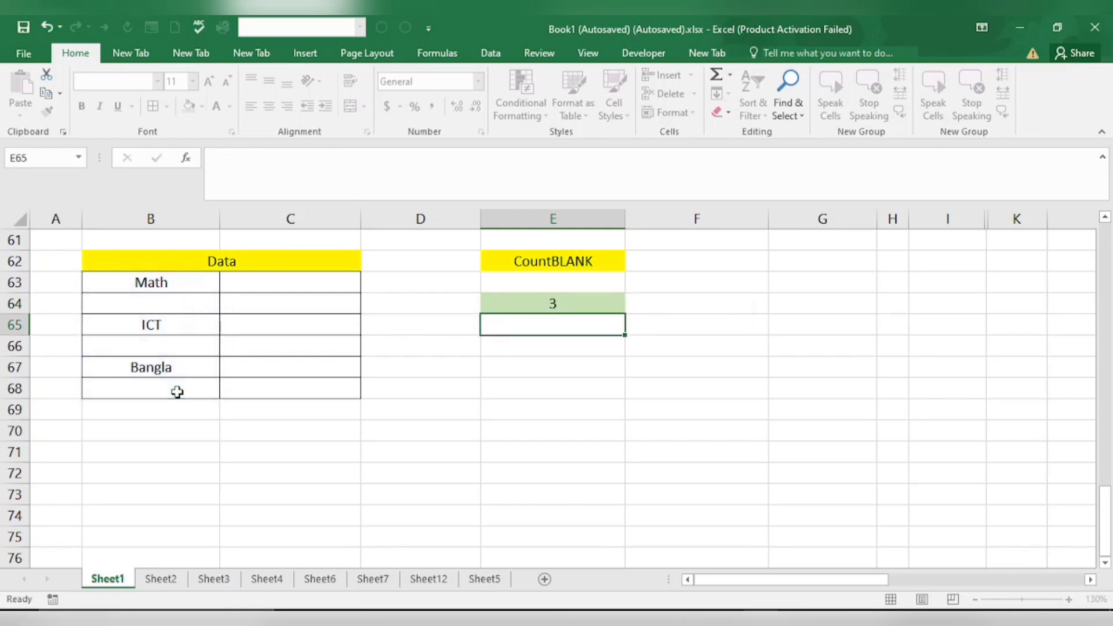
left_click(509, 307)
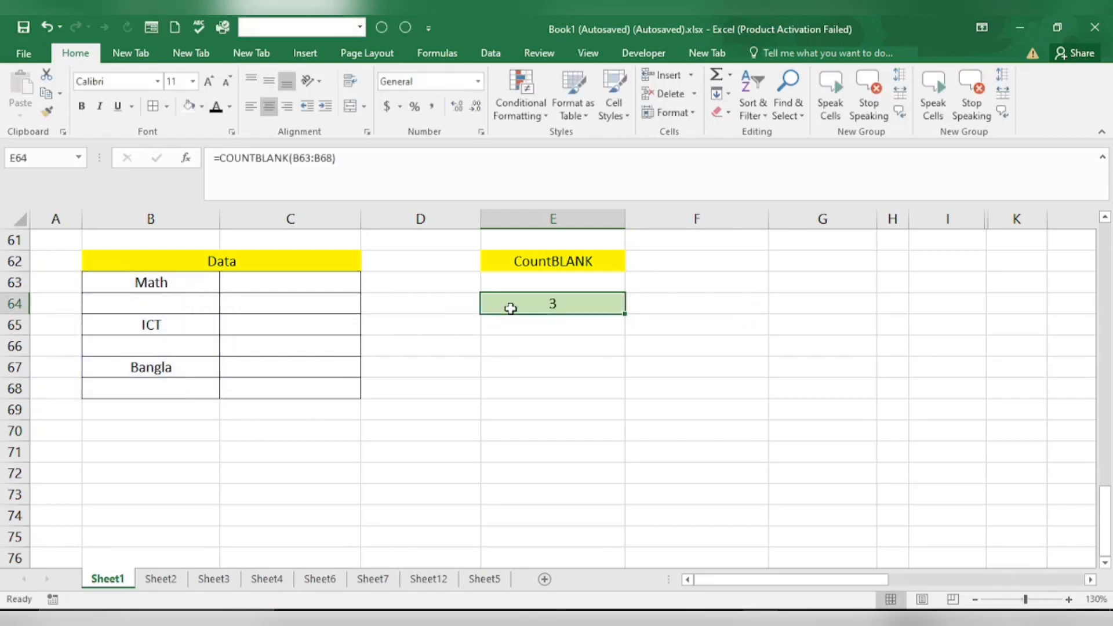